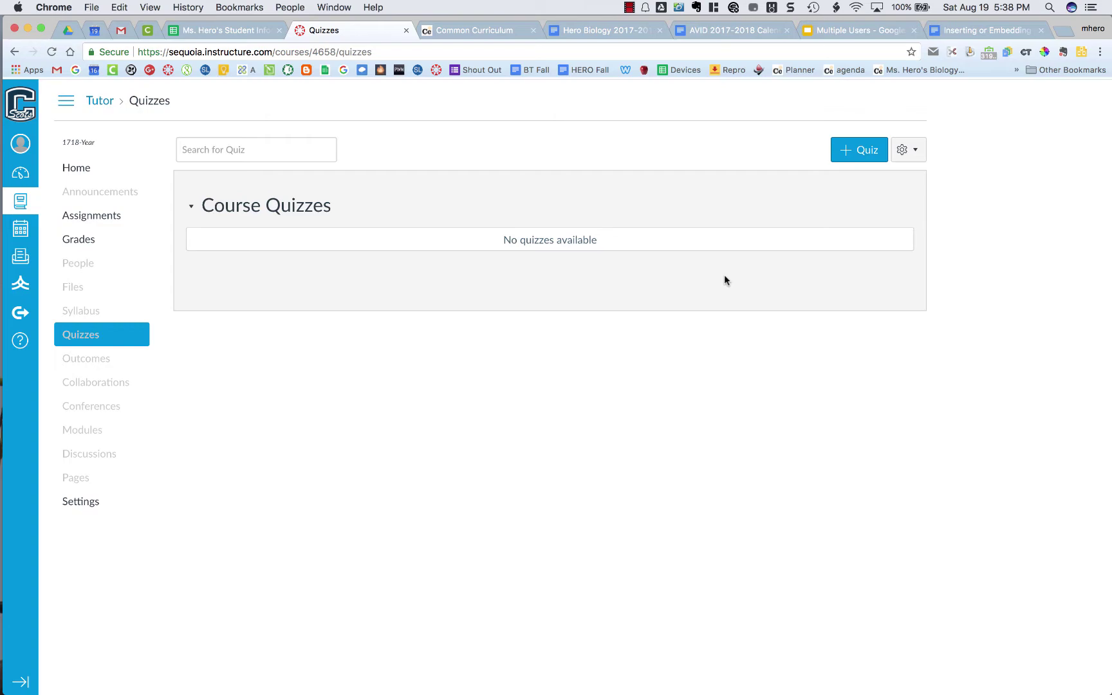
Step: Switch to ExamView Test Generator and export the Unit 1 test in Blackboard 7.1-9.0 format as scientificmethod.zip to the iCloud Desktop
{"action": "key", "text": "ctrl+Up"}
{"action": "left_click", "coordinate": [462, 240]}
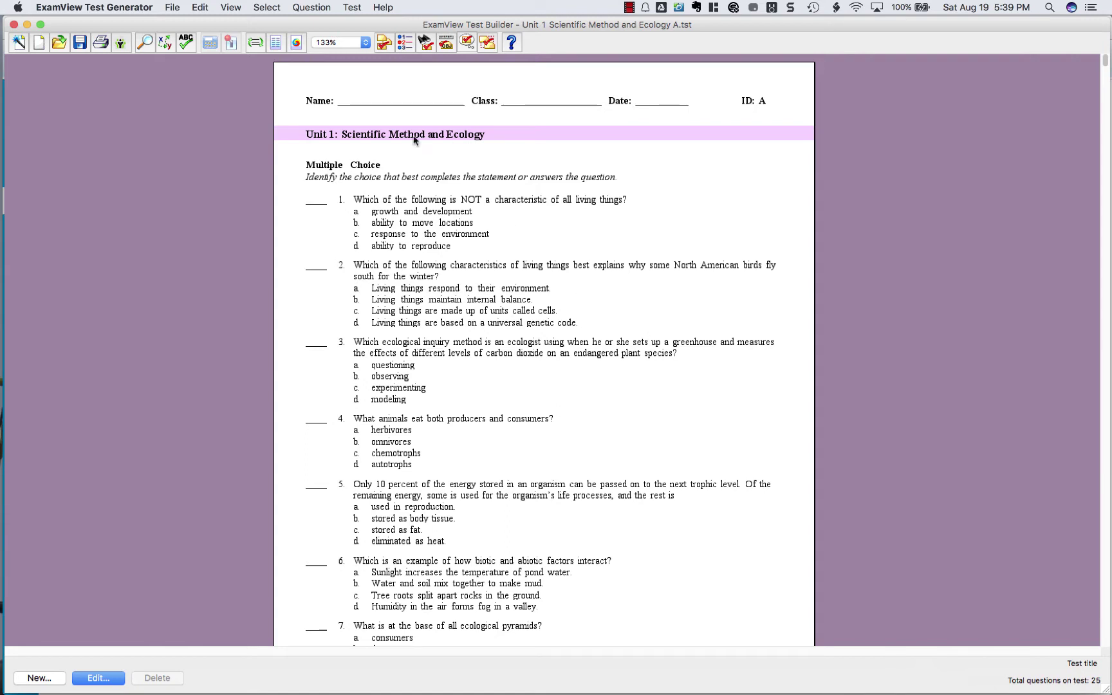
{"action": "left_click", "coordinate": [174, 8]}
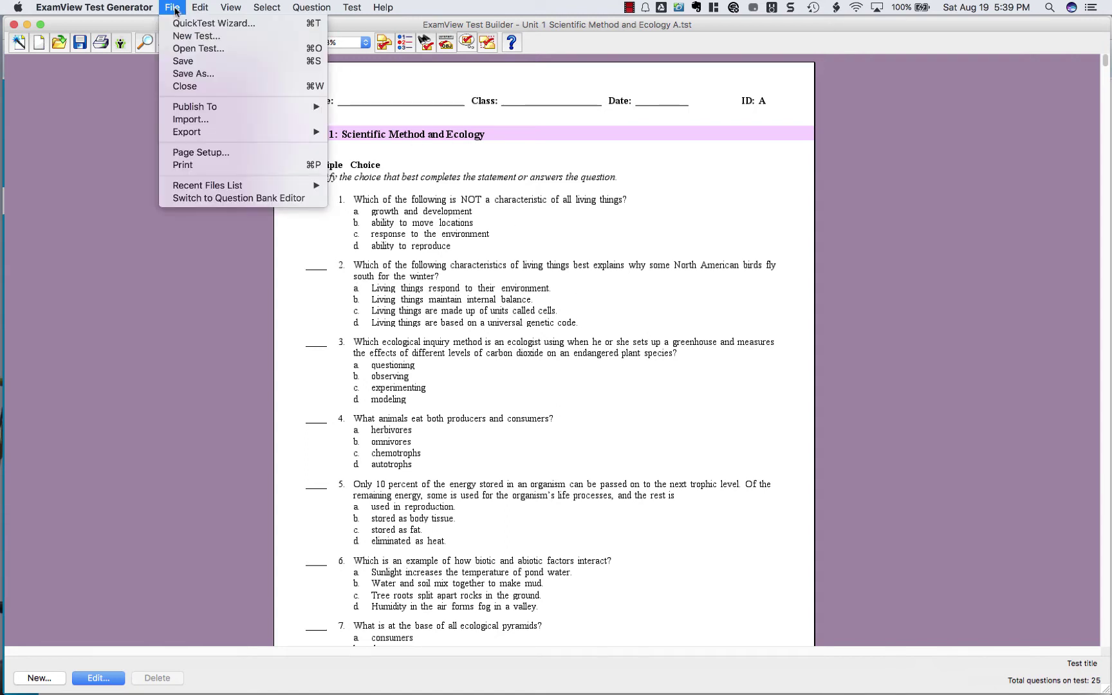
{"action": "mouse_move", "coordinate": [216, 132]}
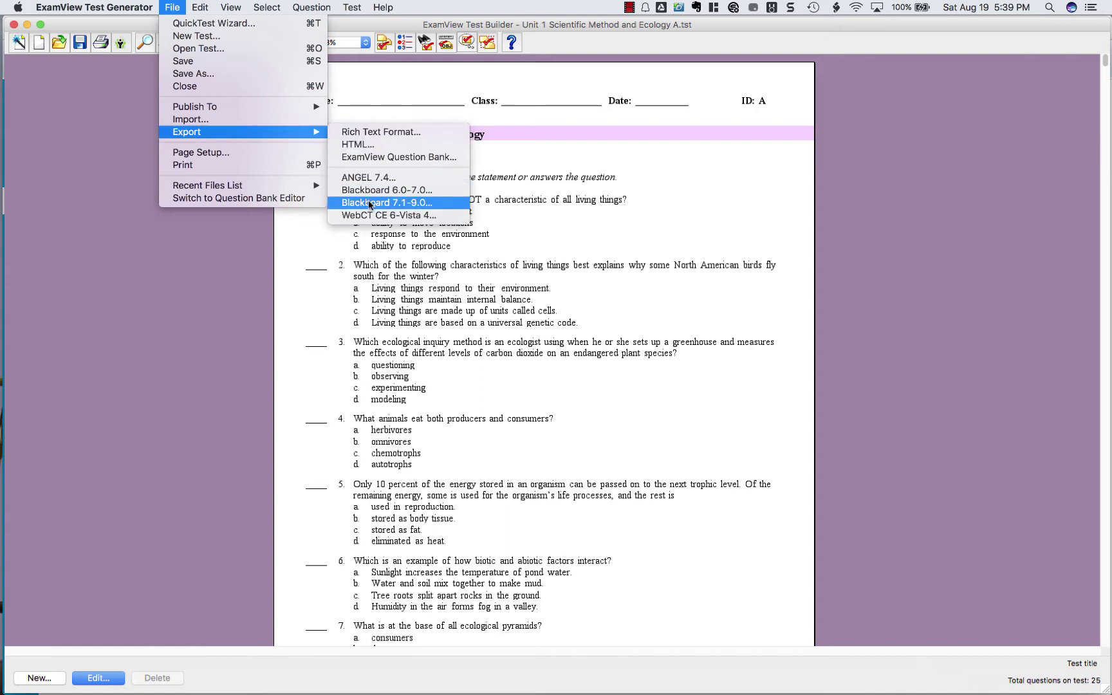
{"action": "left_click", "coordinate": [369, 203]}
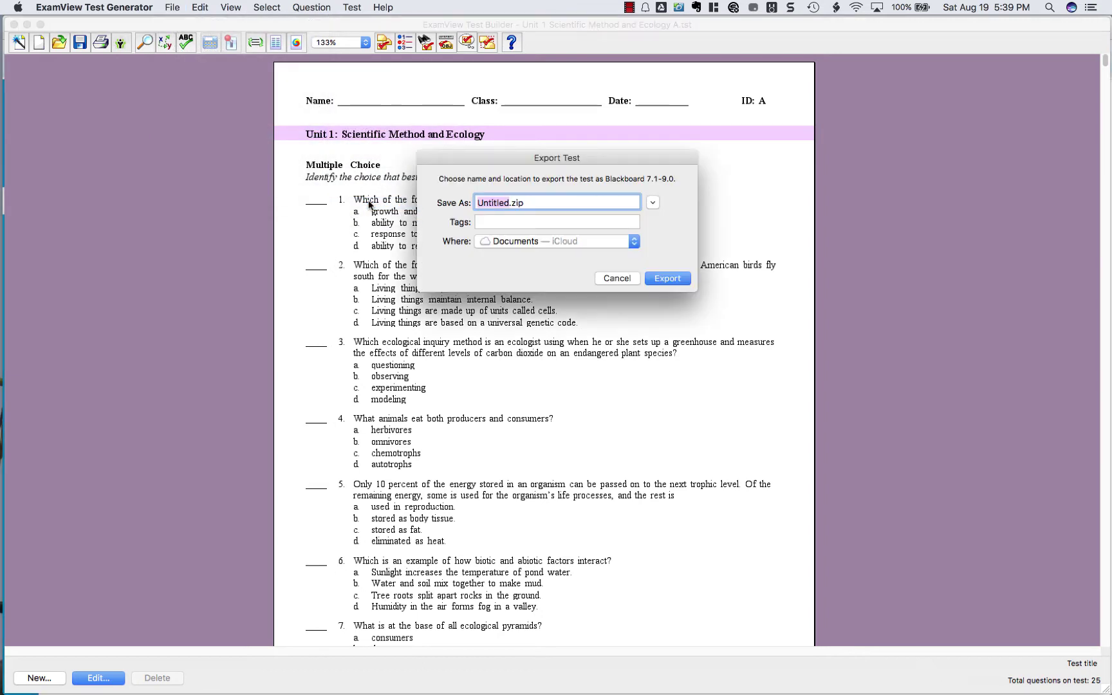
{"action": "type", "text": "scientificmethod"}
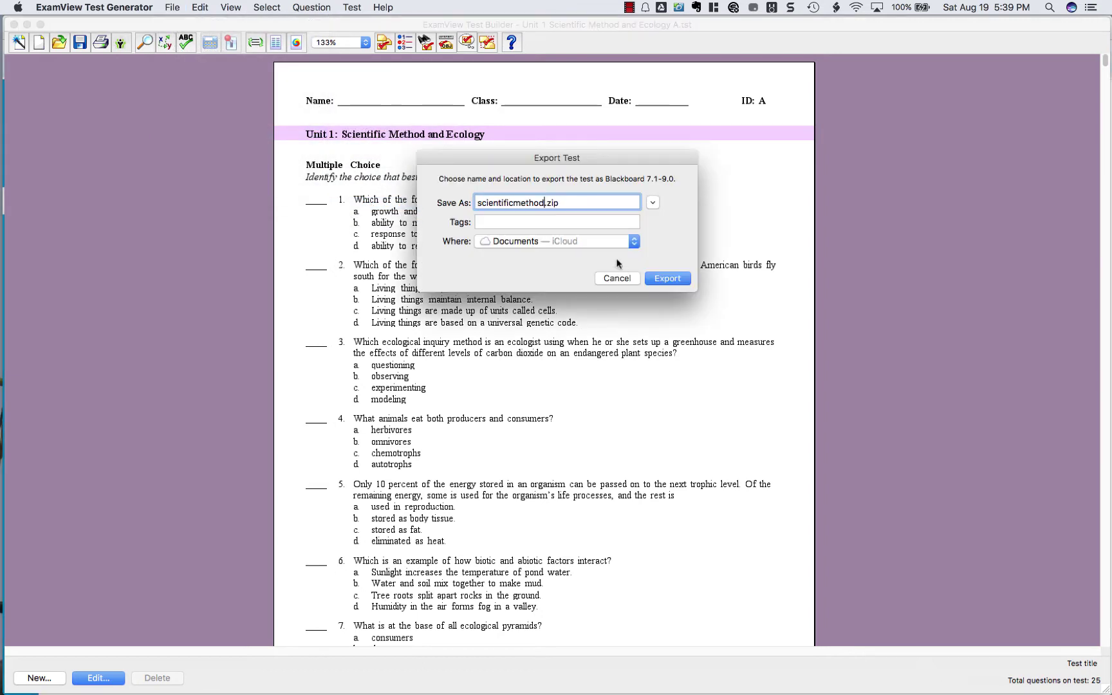
{"action": "left_click", "coordinate": [594, 244]}
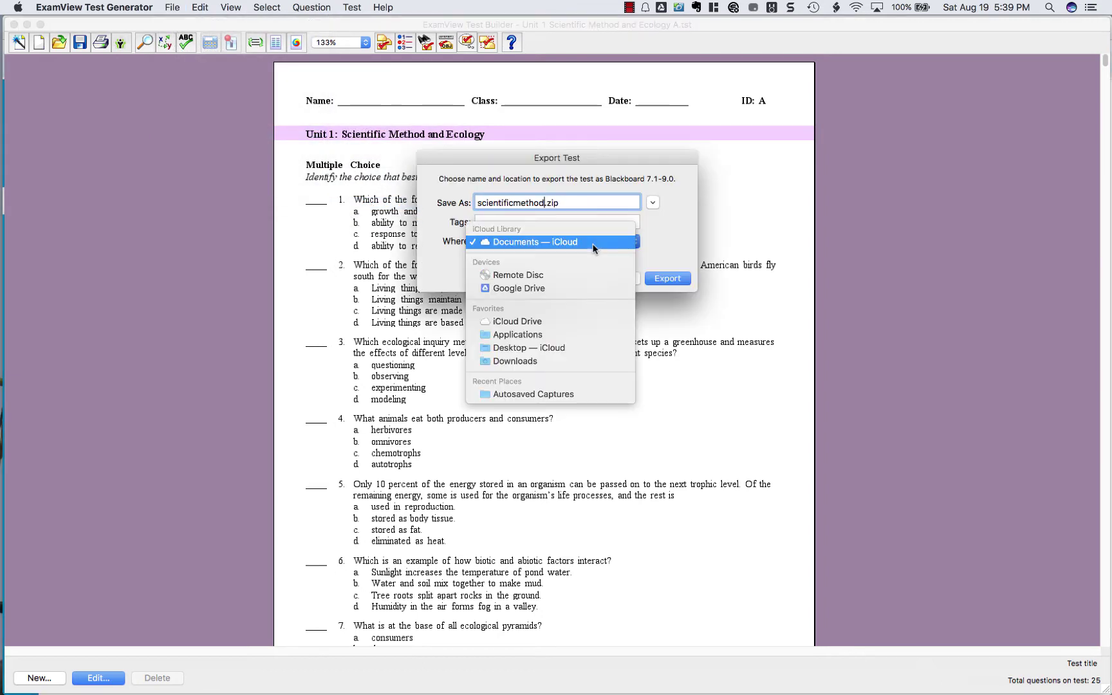
{"action": "left_click", "coordinate": [538, 348]}
{"action": "left_click", "coordinate": [673, 279]}
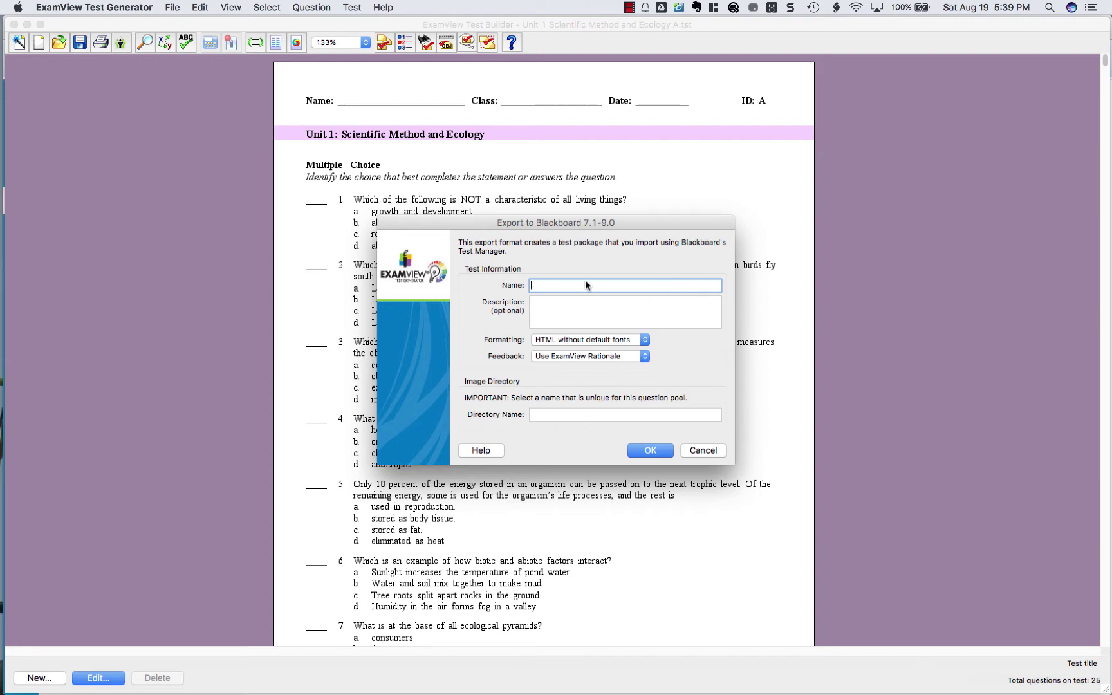
Step: Complete the Blackboard export with Scientific Method as both test name and image directory name, and close the test window to return to Chrome
{"action": "type", "text": "Scientific Method"}
{"action": "left_click", "coordinate": [591, 414]}
{"action": "type", "text": "Scientific Method"}
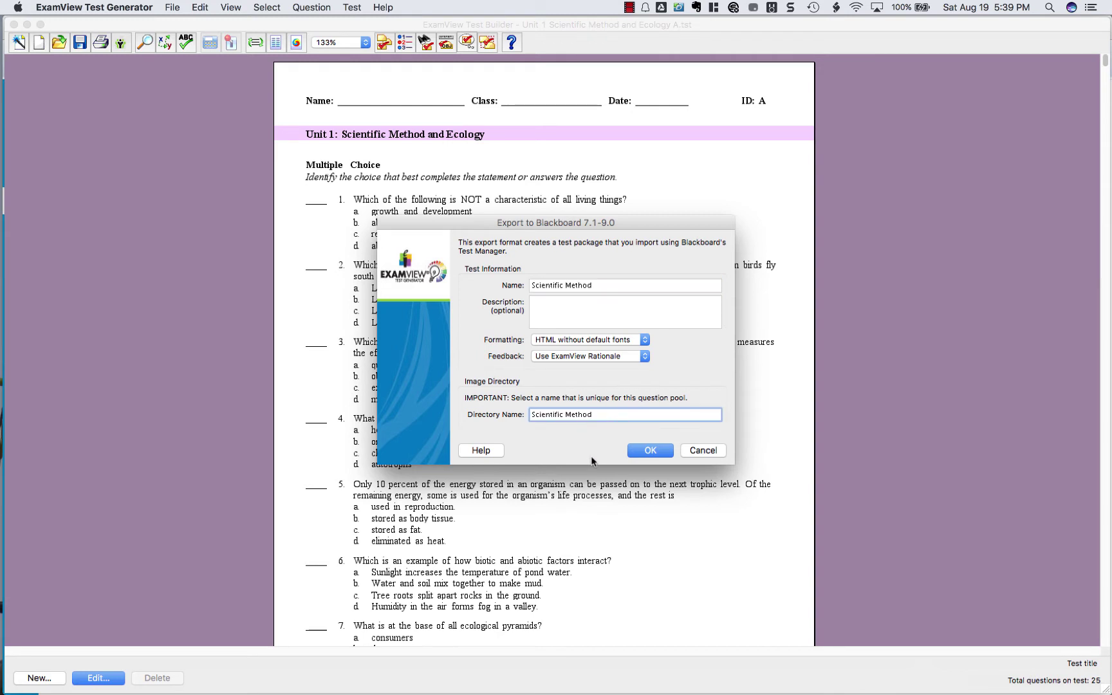
{"action": "left_click", "coordinate": [648, 450]}
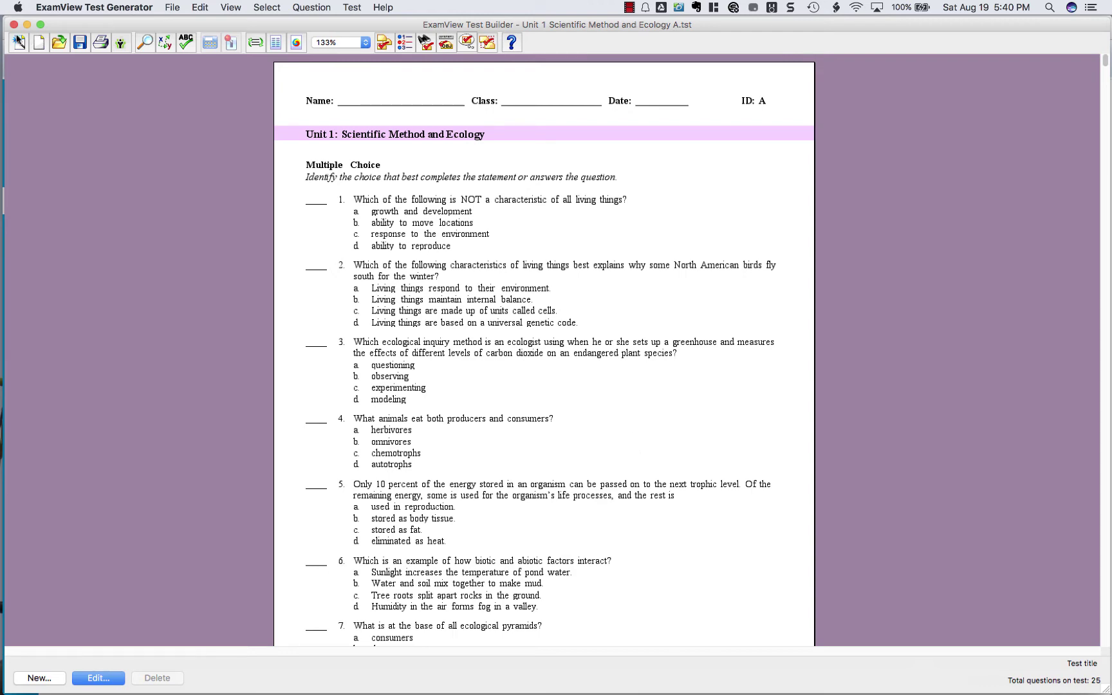
{"action": "left_click", "coordinate": [14, 25]}
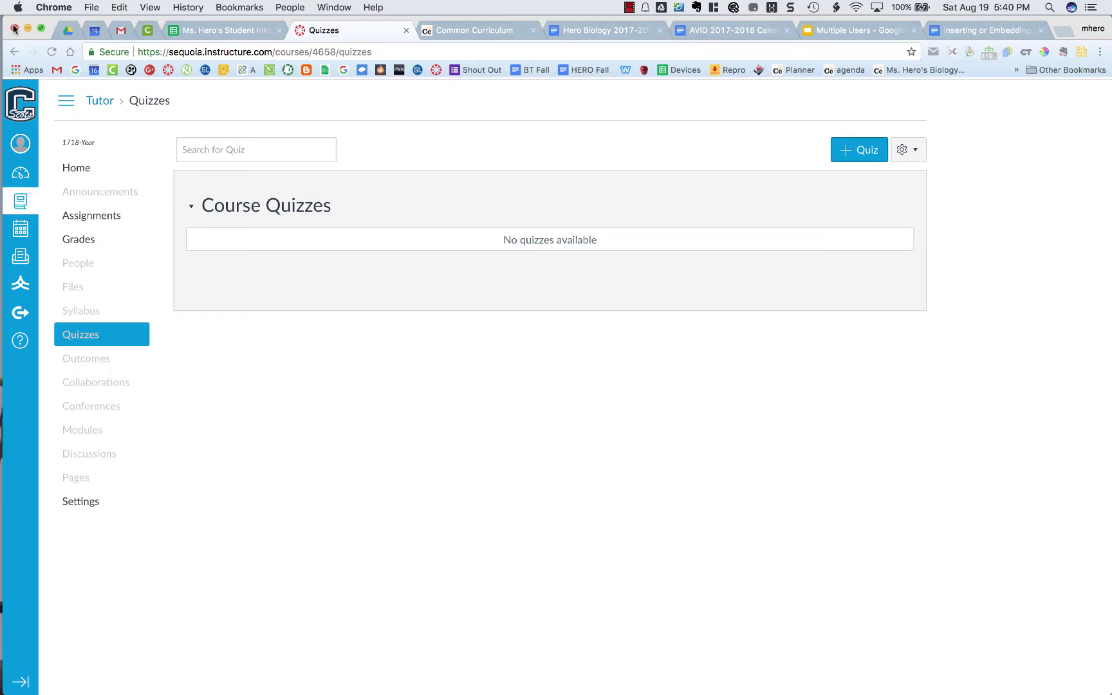
Step: Open the course content import from the course settings and set the content type to Blackboard 6/7/8/9 export .zip file
{"action": "left_click", "coordinate": [97, 506]}
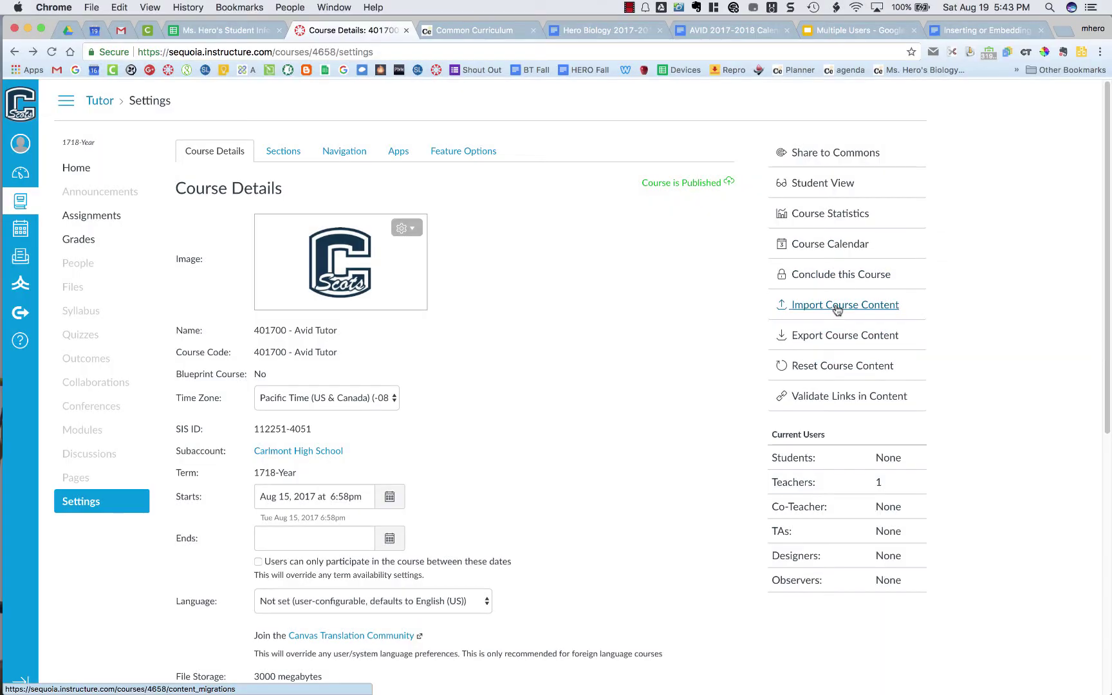
{"action": "left_click", "coordinate": [837, 306]}
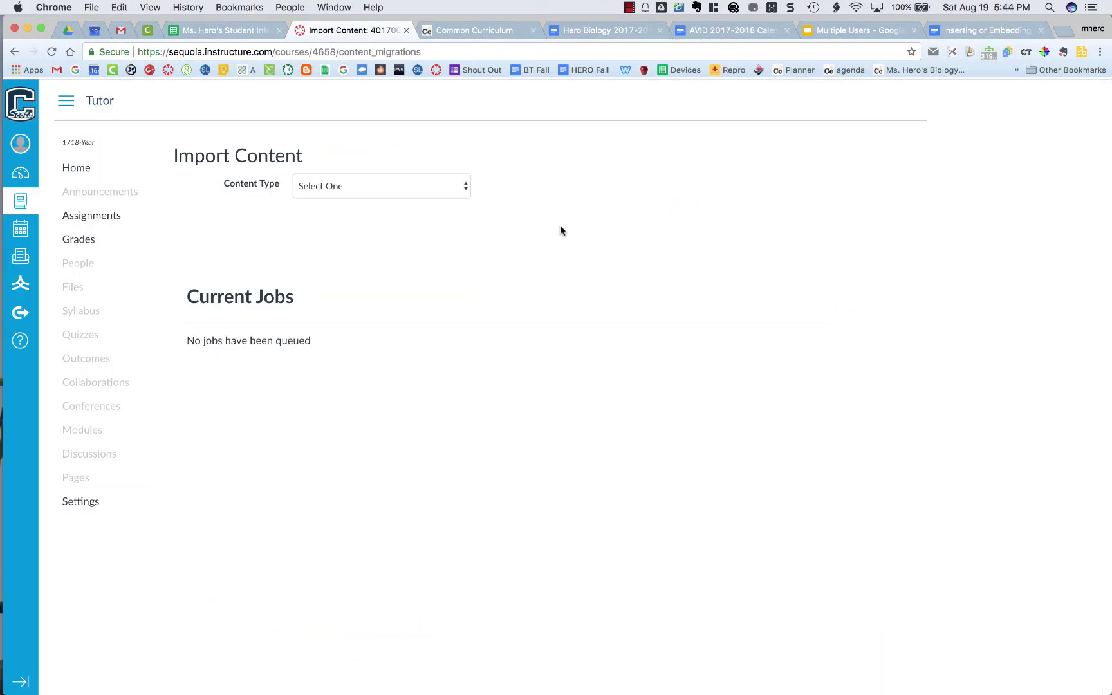
{"action": "left_click", "coordinate": [458, 188]}
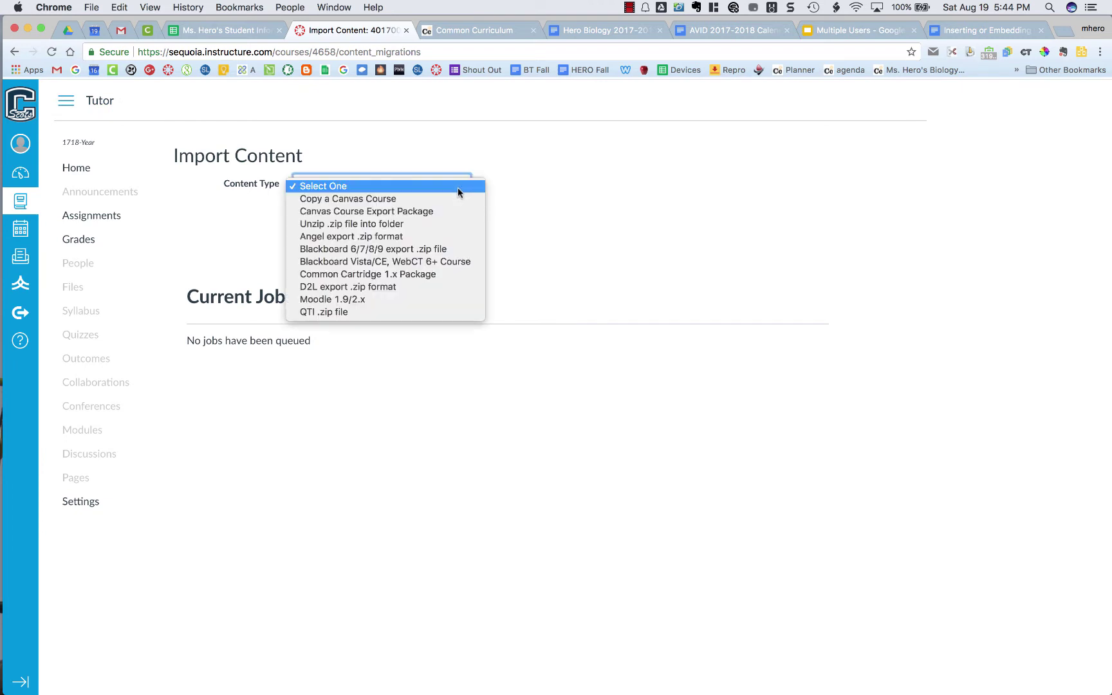
{"action": "left_click", "coordinate": [448, 249]}
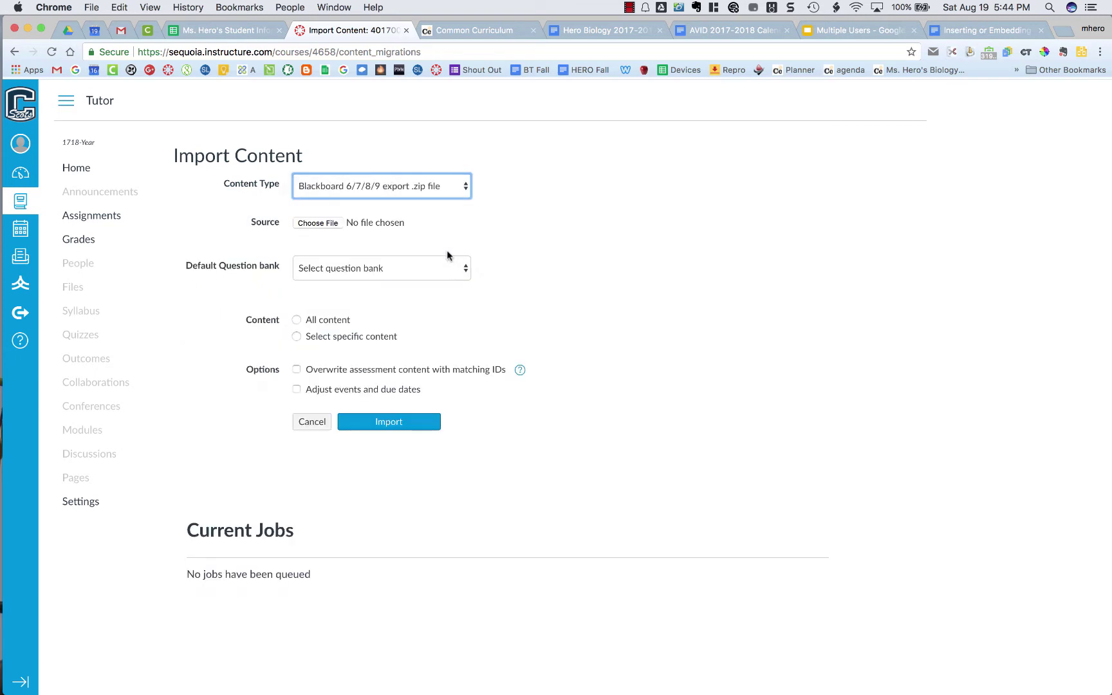
Step: Choose scientificmethod.zip from the Desktop as the import source file
{"action": "left_click", "coordinate": [322, 224]}
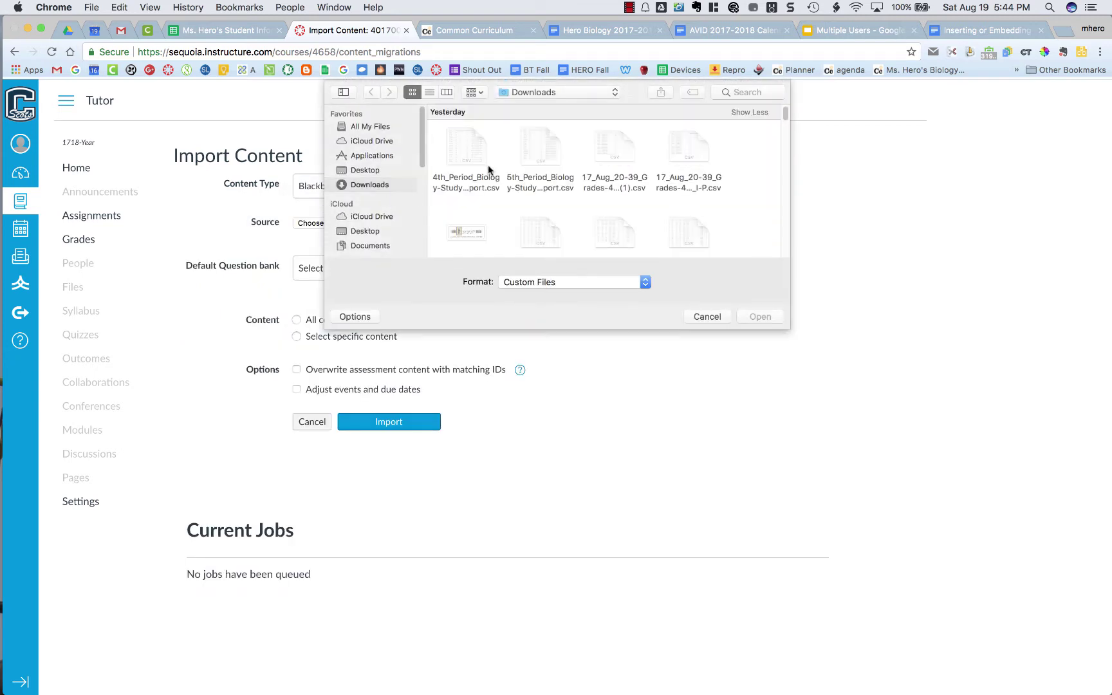
{"action": "left_click", "coordinate": [364, 170]}
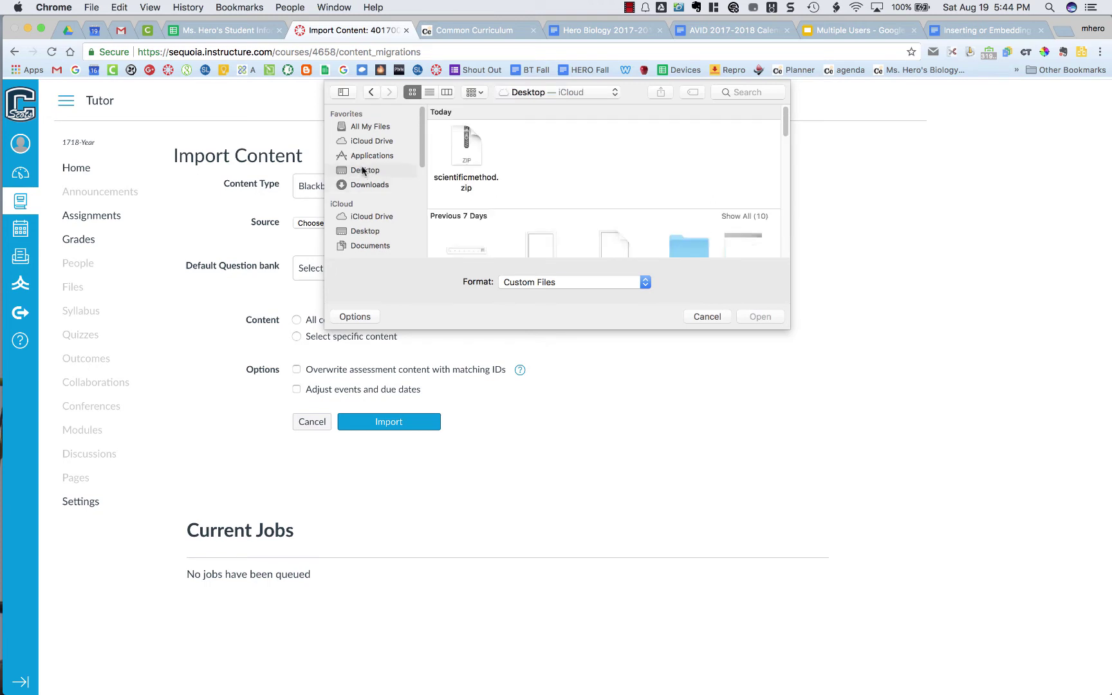
{"action": "left_click", "coordinate": [453, 154]}
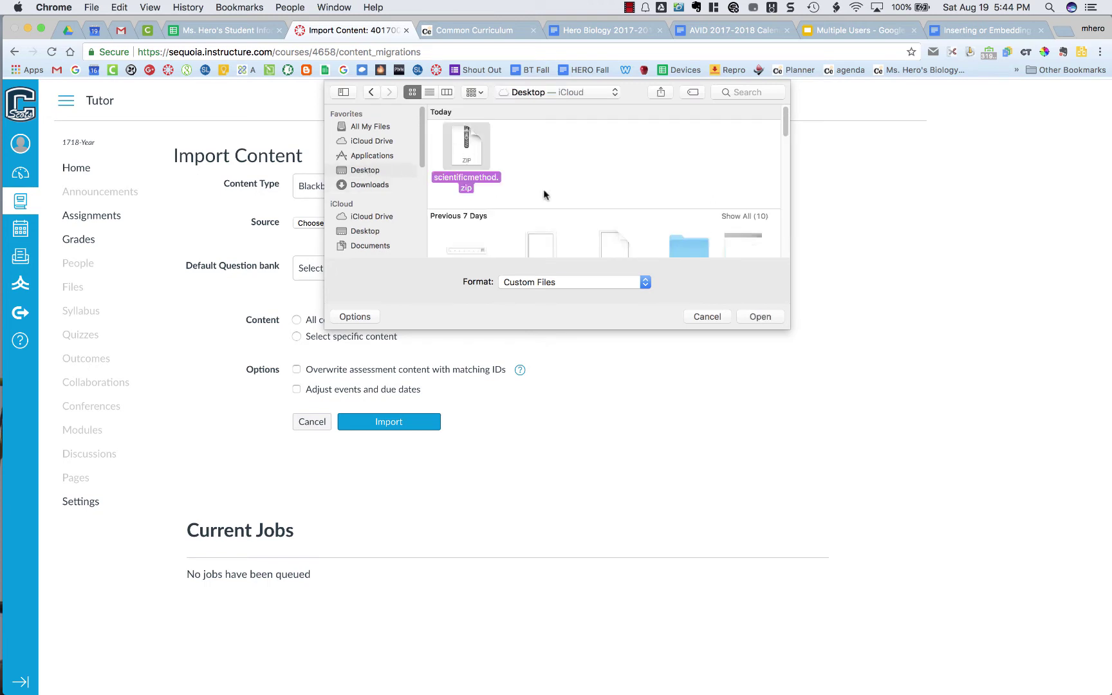
{"action": "left_click", "coordinate": [760, 317]}
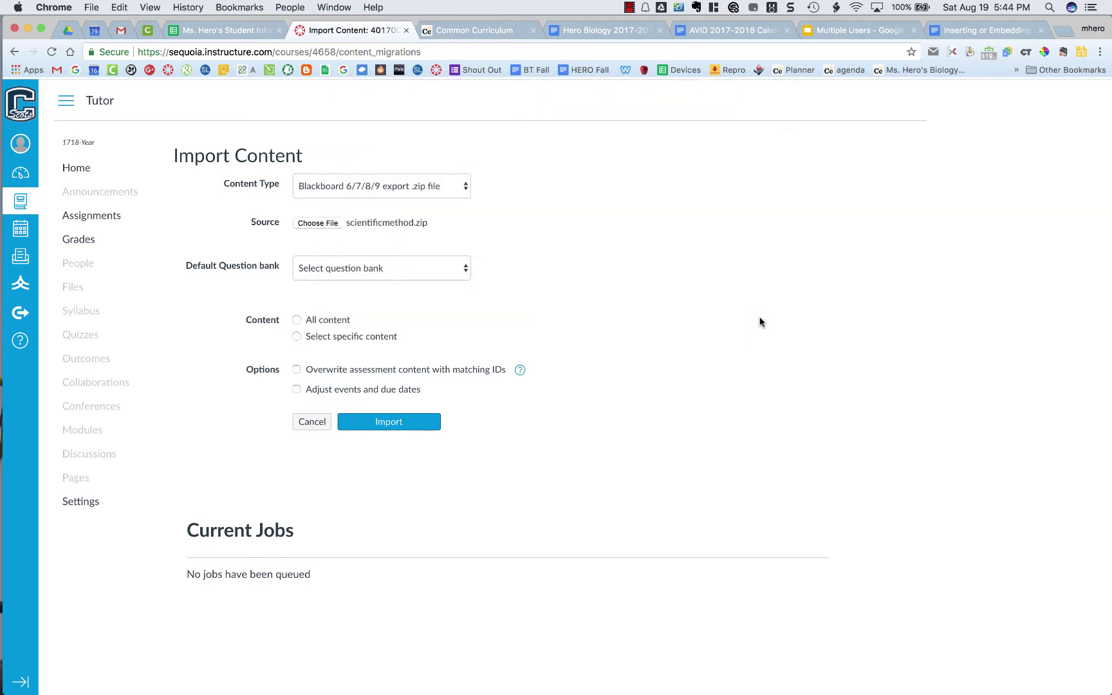
Step: Import all content into a new default question bank named Scientific Method
{"action": "left_click", "coordinate": [462, 271]}
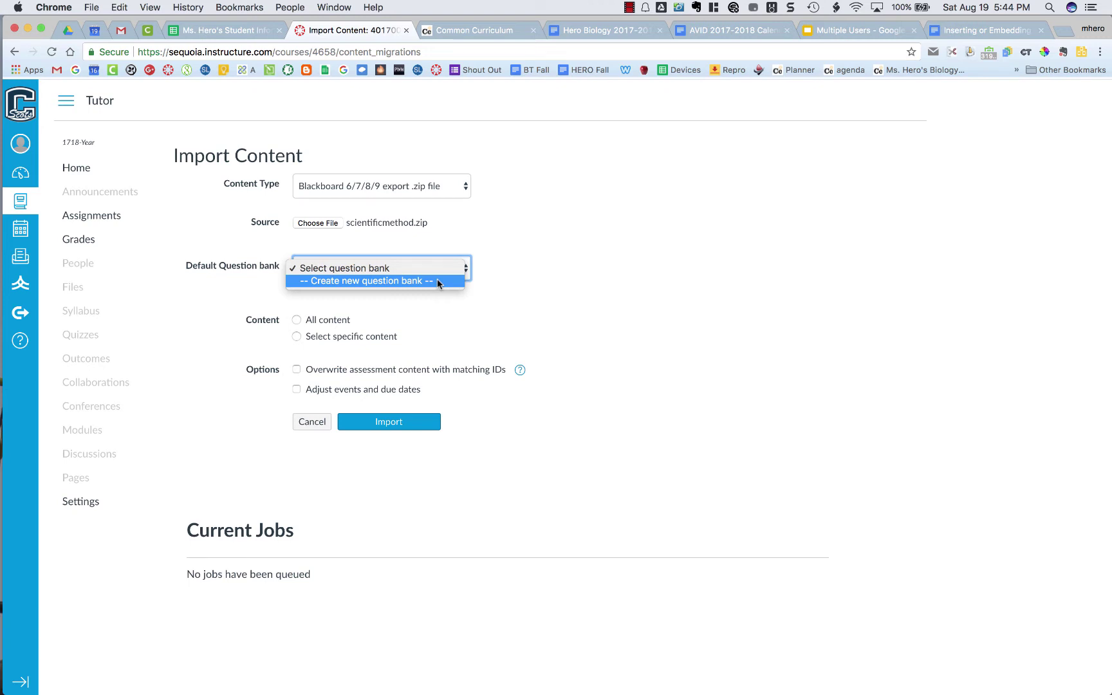
{"action": "left_click", "coordinate": [437, 278]}
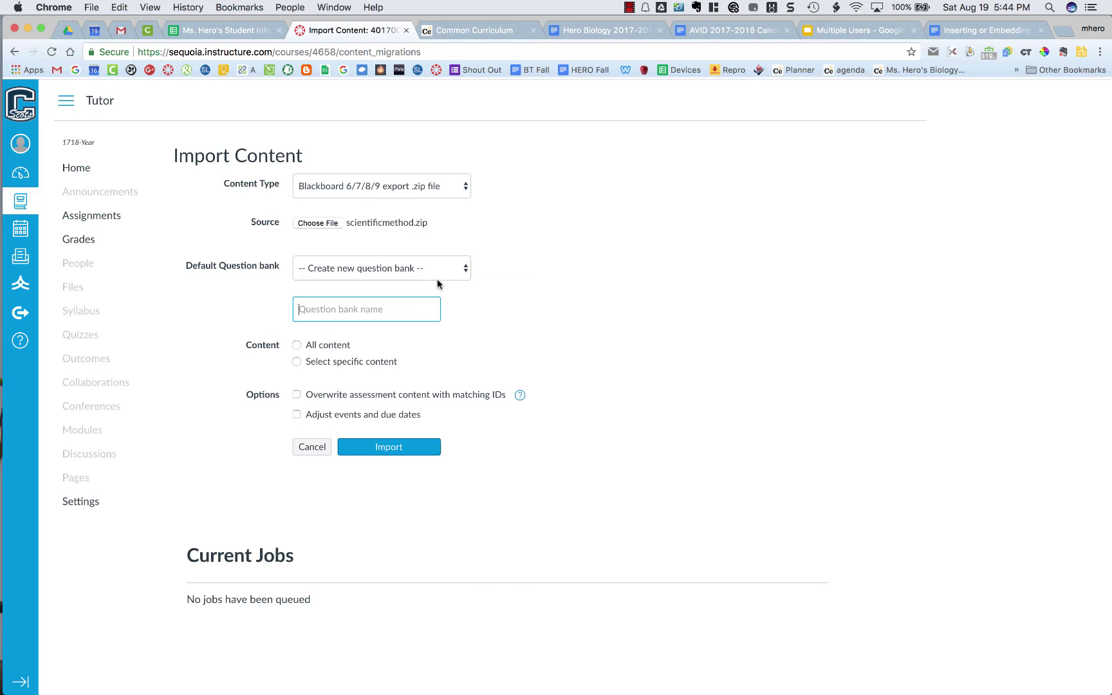
{"action": "type", "text": "Scientific Method"}
{"action": "left_click", "coordinate": [298, 346]}
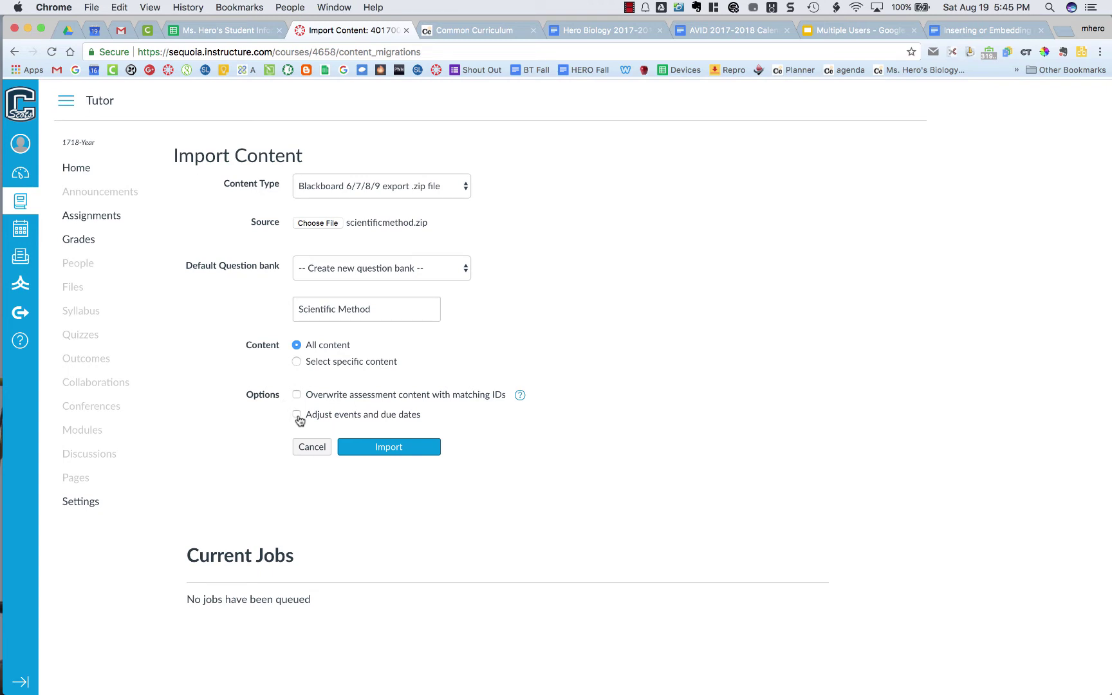
{"action": "left_click", "coordinate": [365, 448]}
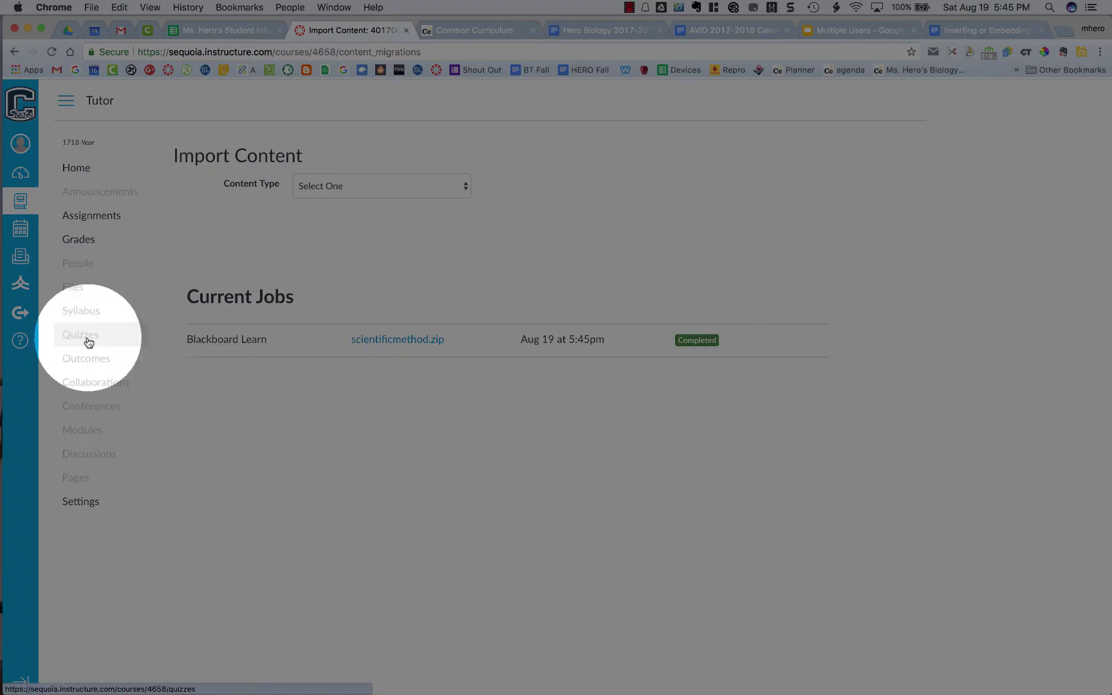
Step: Delete the imported Scientific Method quiz from the course's quizzes
{"action": "left_click", "coordinate": [89, 341]}
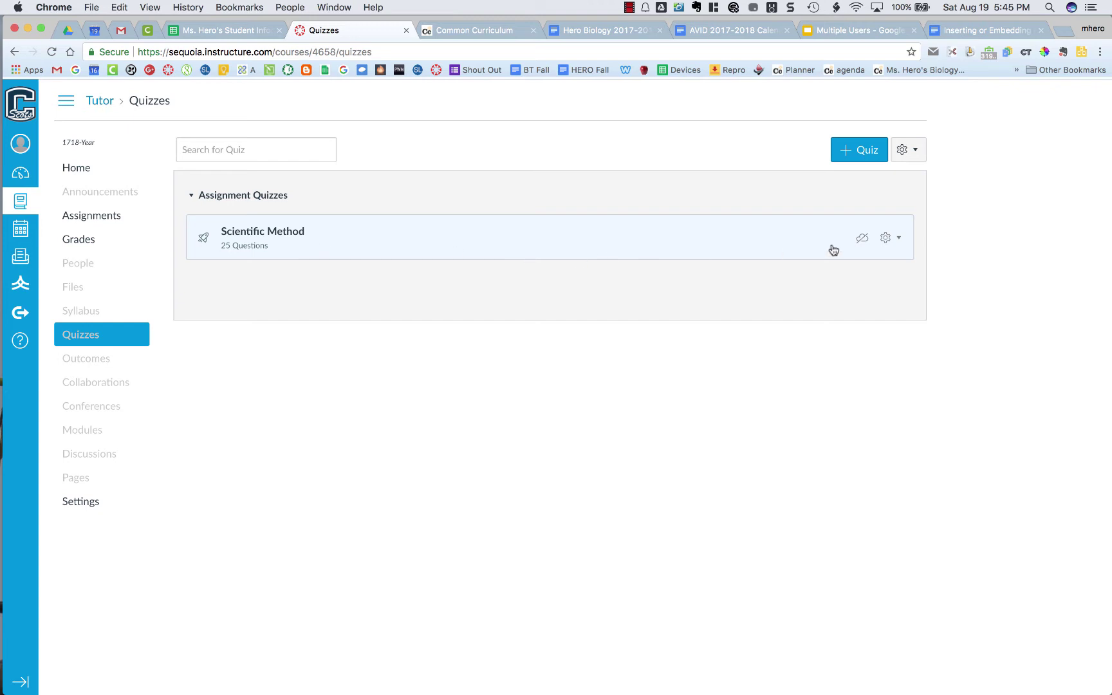
{"action": "left_click", "coordinate": [892, 240]}
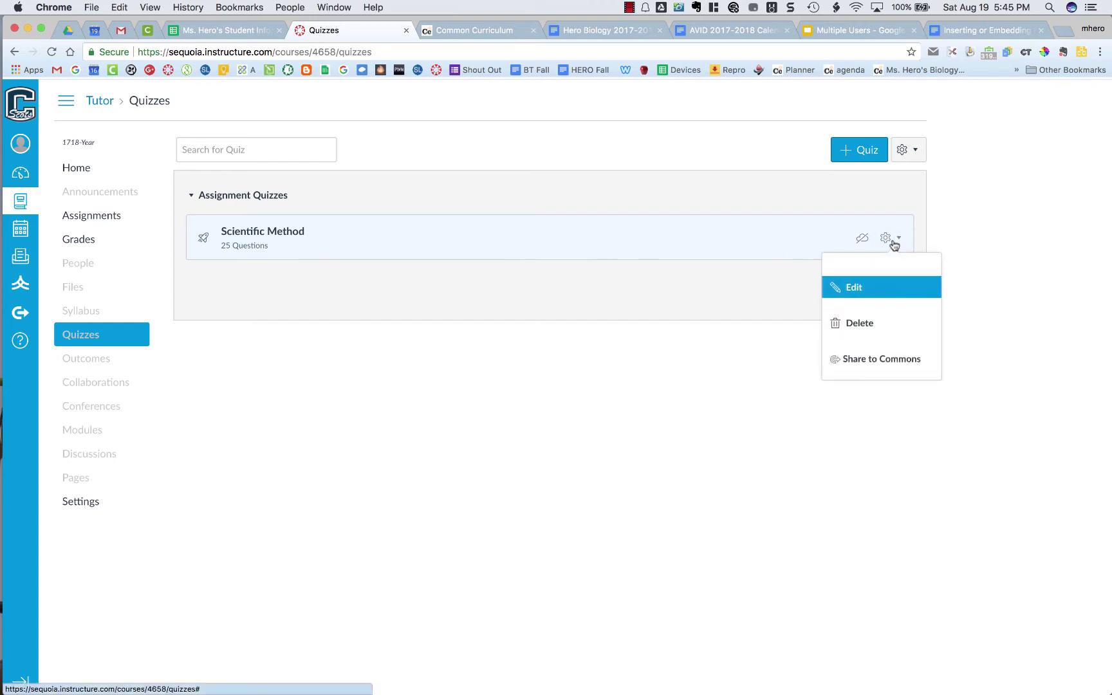
{"action": "left_click", "coordinate": [866, 320]}
{"action": "left_click", "coordinate": [705, 152]}
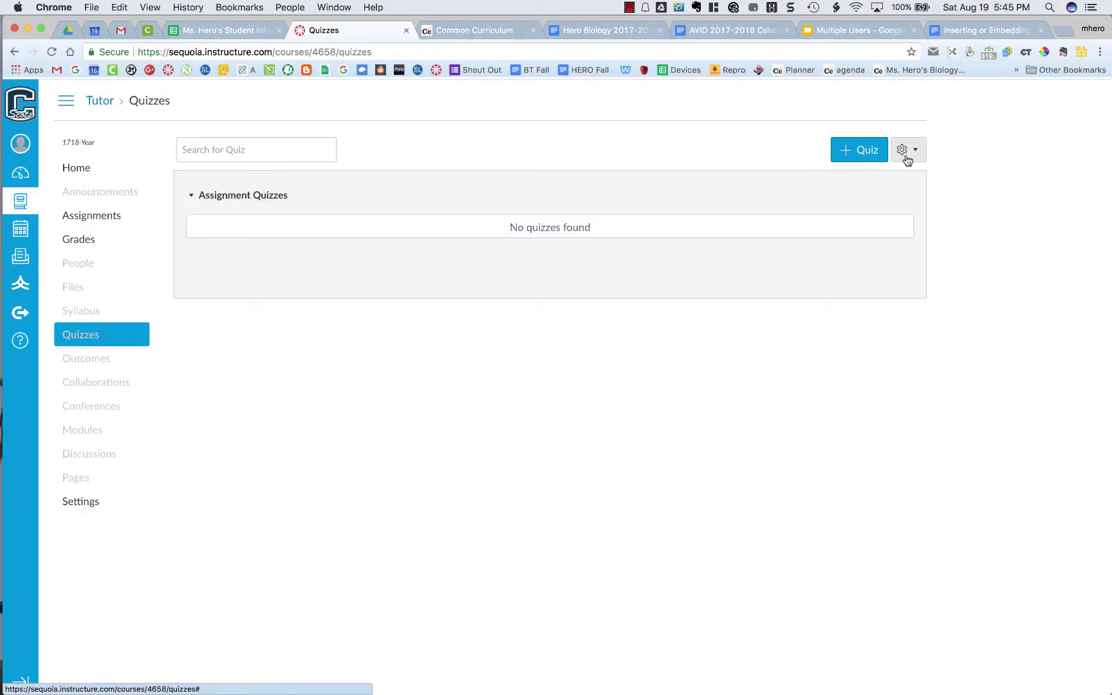
Step: Open the Scientific Method bank among the course question banks and look through its imported questions
{"action": "left_click", "coordinate": [905, 157]}
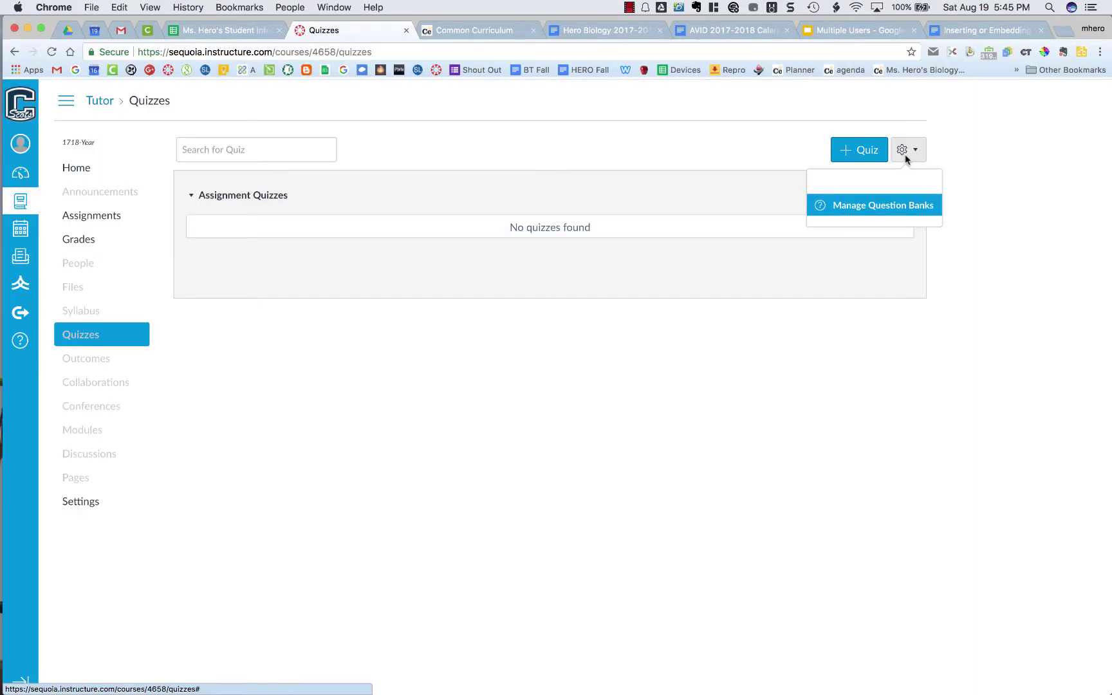
{"action": "left_click", "coordinate": [908, 206]}
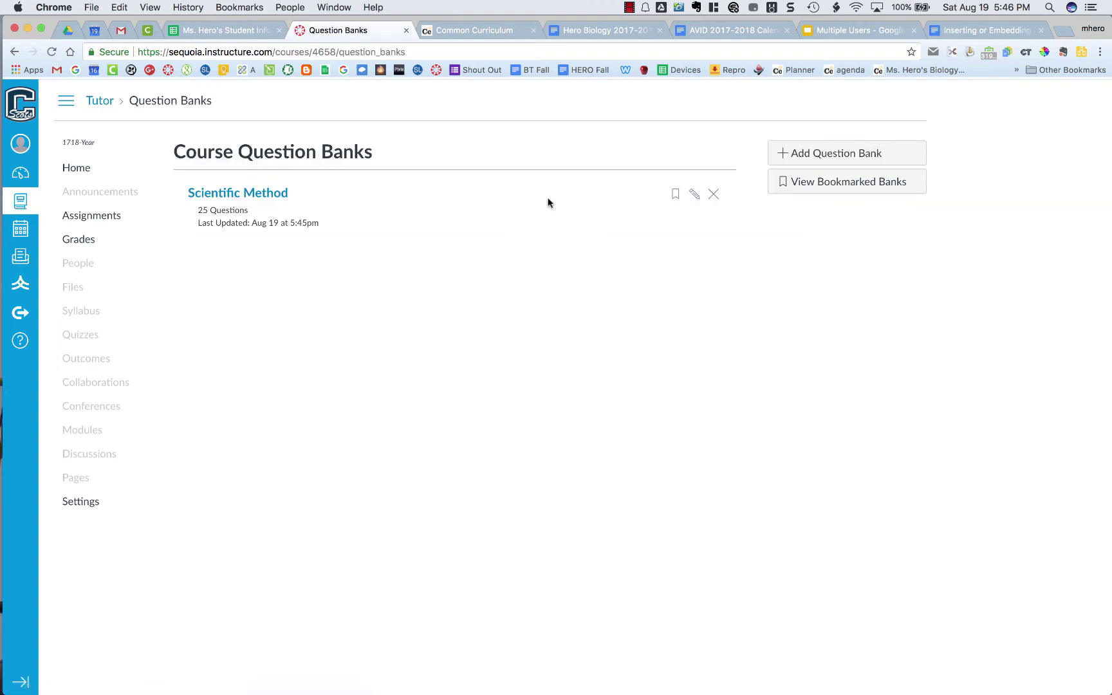
{"action": "left_click", "coordinate": [276, 194]}
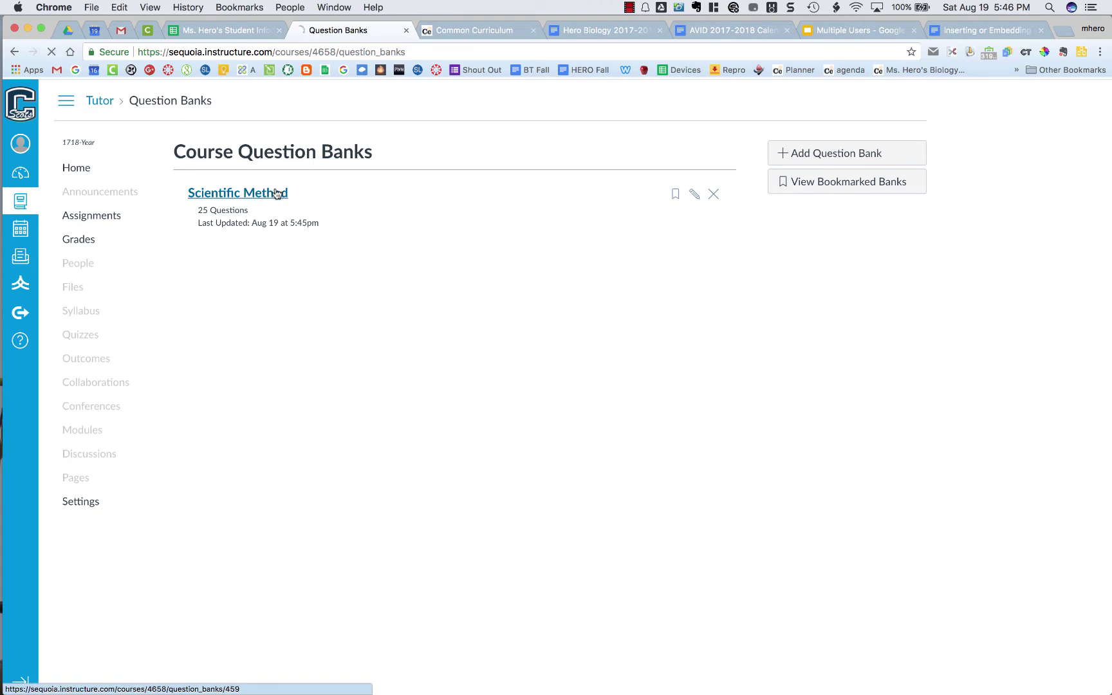
{"action": "scroll", "coordinate": [456, 339], "scroll_direction": "down", "scroll_amount": 4}
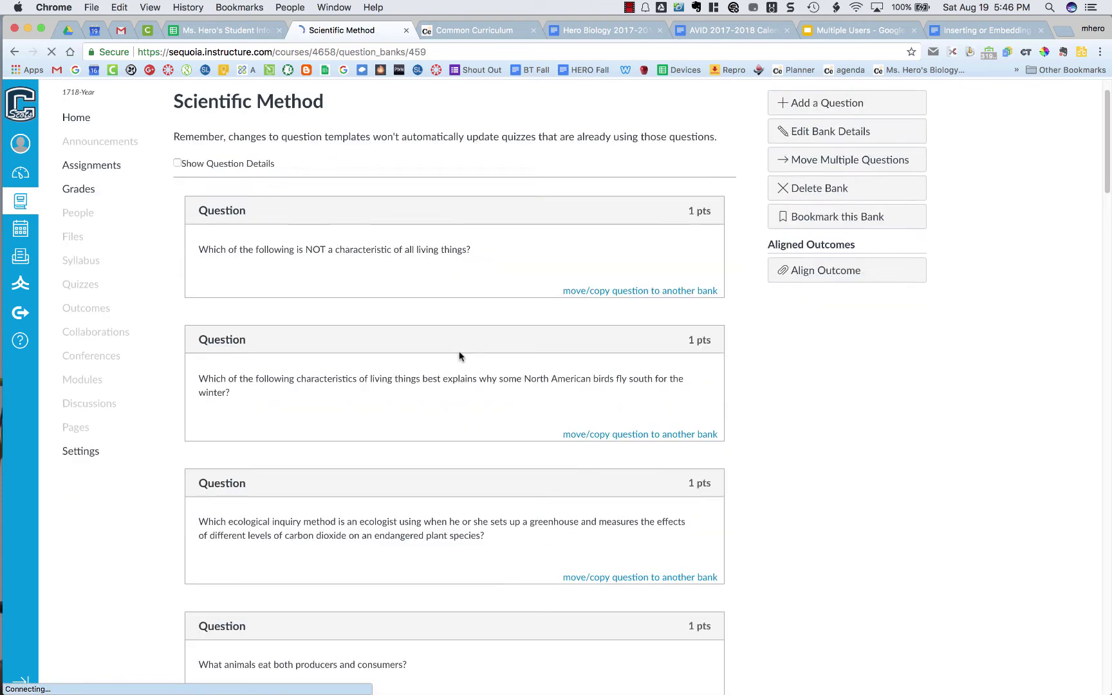
{"action": "scroll", "coordinate": [459, 354], "scroll_direction": "up", "scroll_amount": 1}
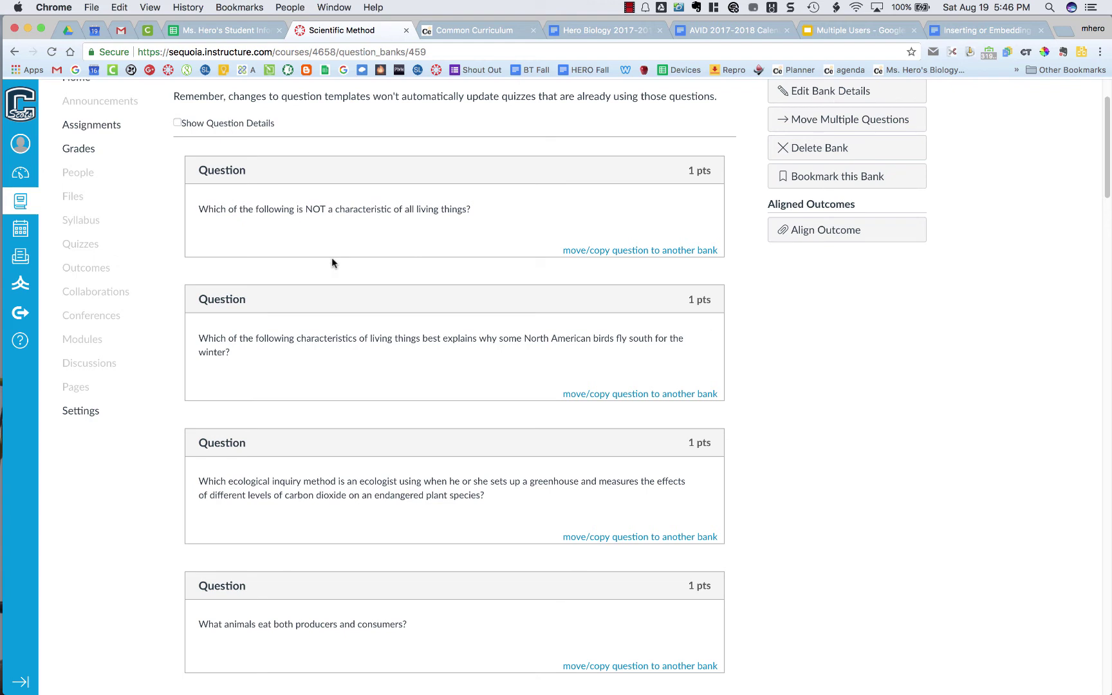
{"action": "scroll", "coordinate": [330, 259], "scroll_direction": "up", "scroll_amount": 3}
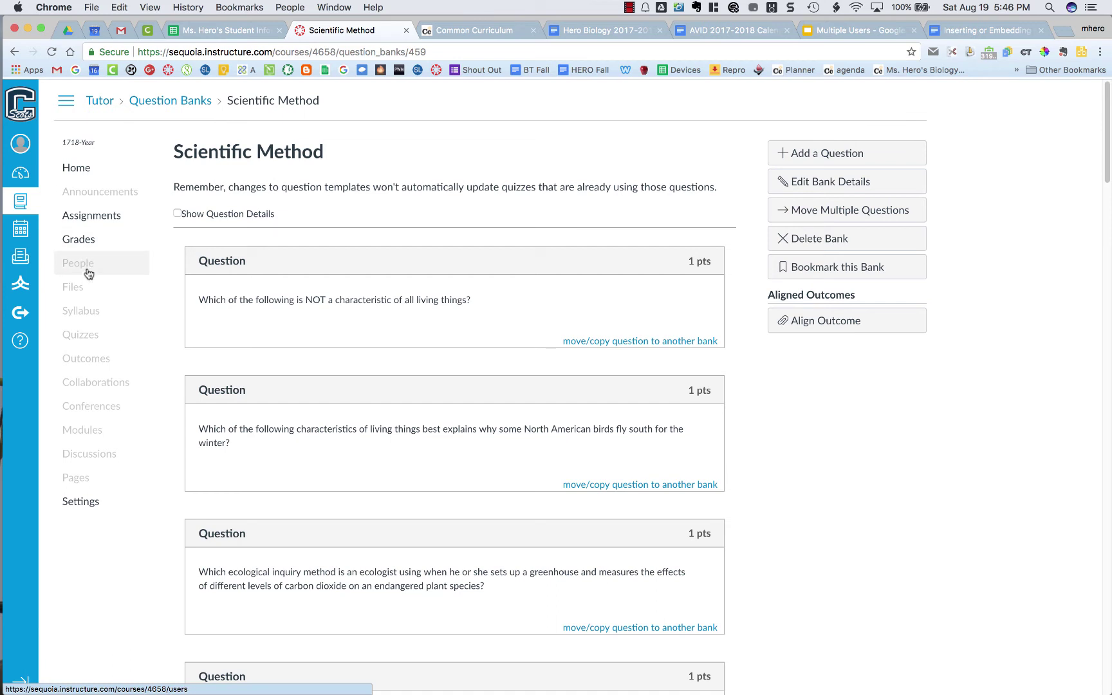
Step: Create a new quiz in the course, keeping the quiz type as Graded Quiz, and enable Shuffle Answers
{"action": "left_click", "coordinate": [100, 343]}
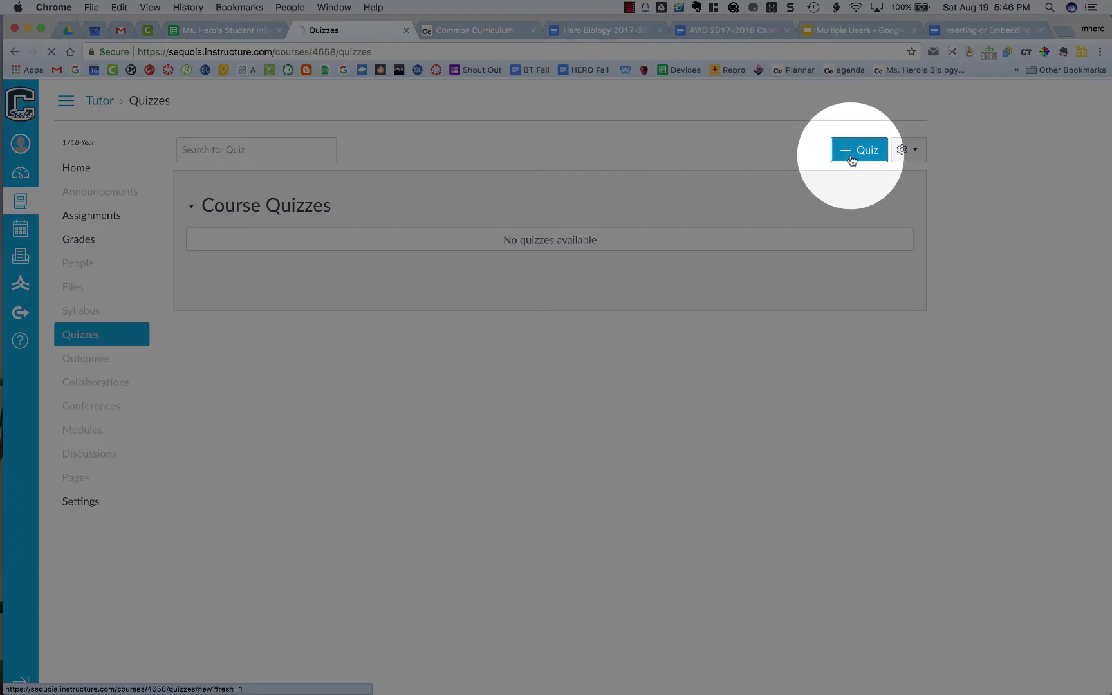
{"action": "left_click", "coordinate": [858, 149]}
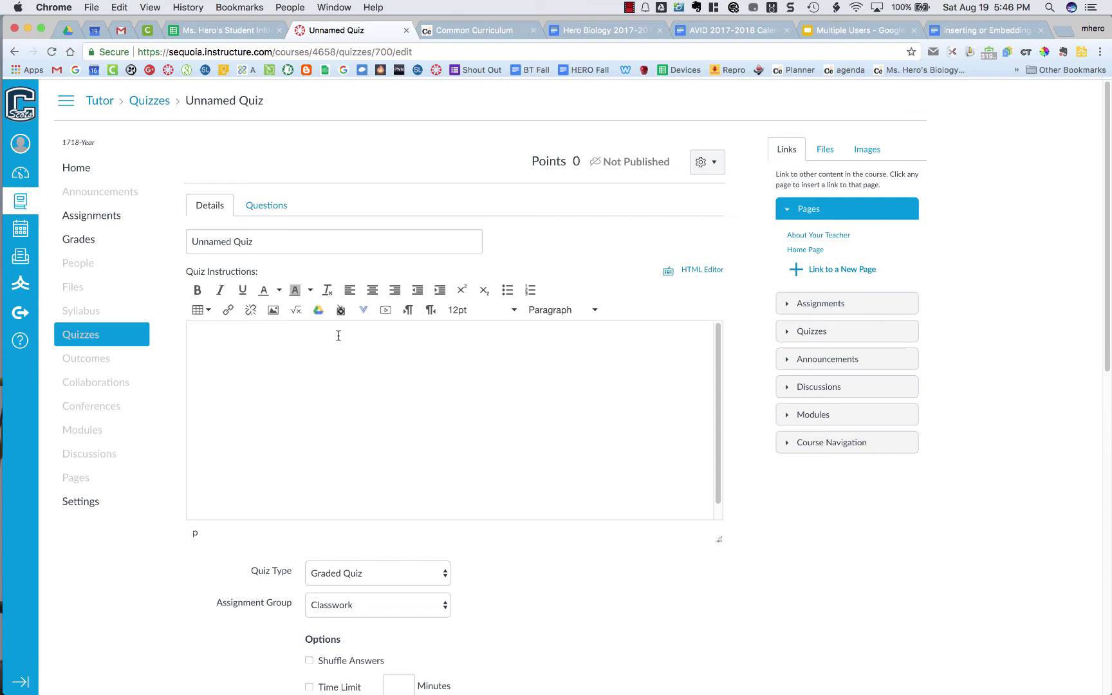
{"action": "scroll", "coordinate": [339, 335], "scroll_direction": "down", "scroll_amount": 10}
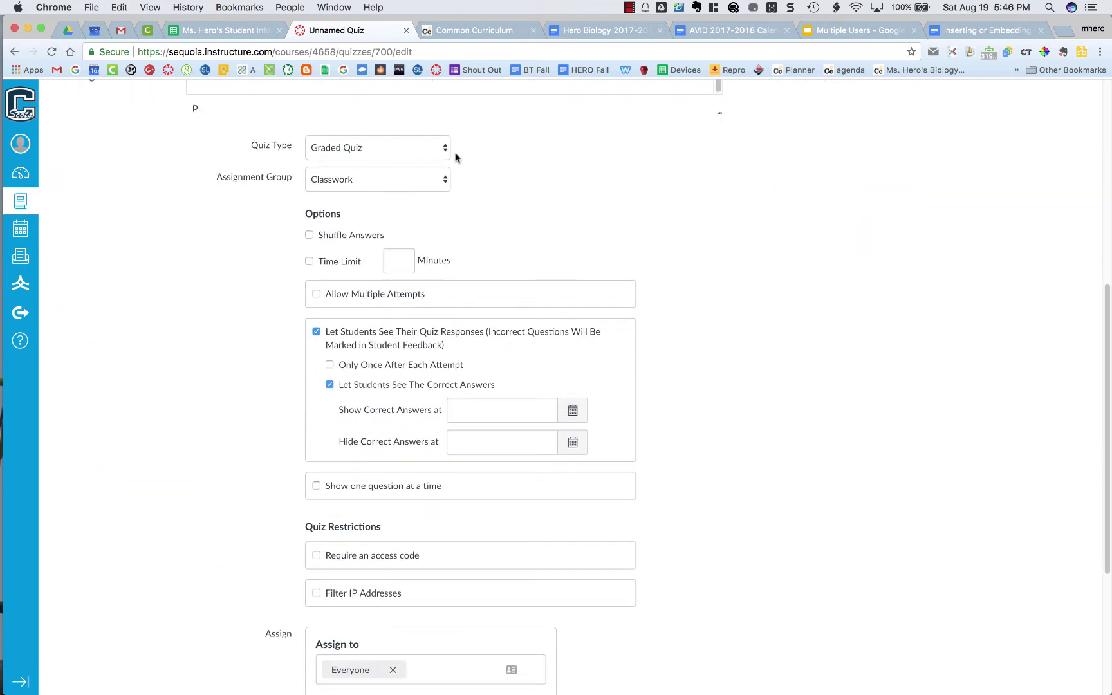
{"action": "left_click", "coordinate": [443, 149]}
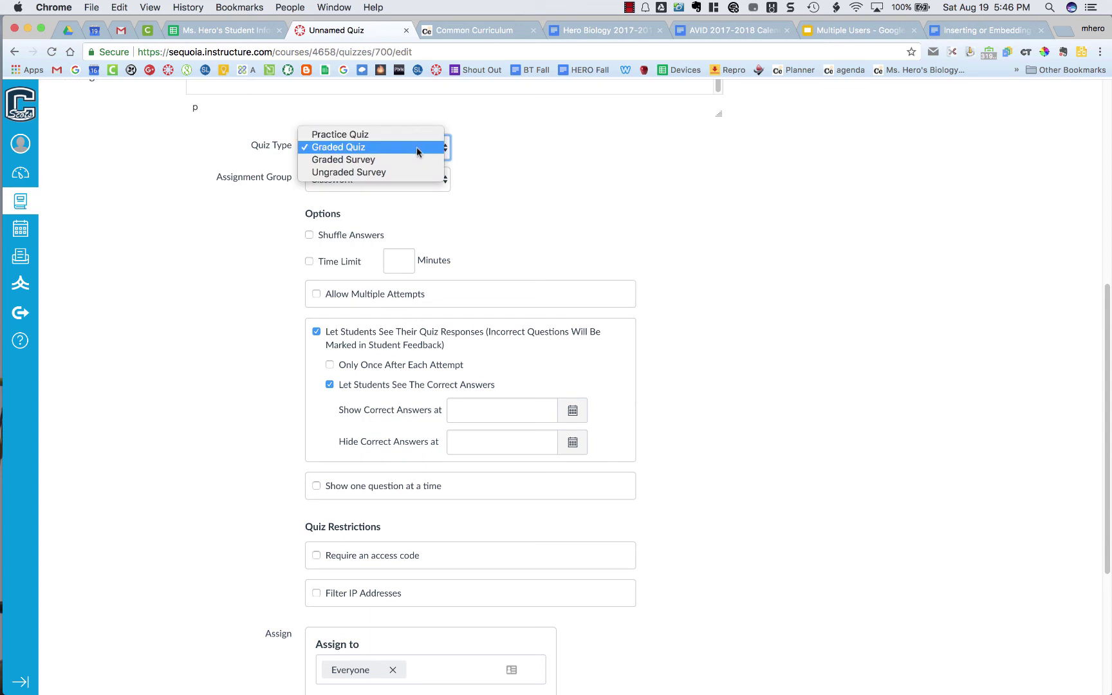
{"action": "left_click", "coordinate": [443, 149]}
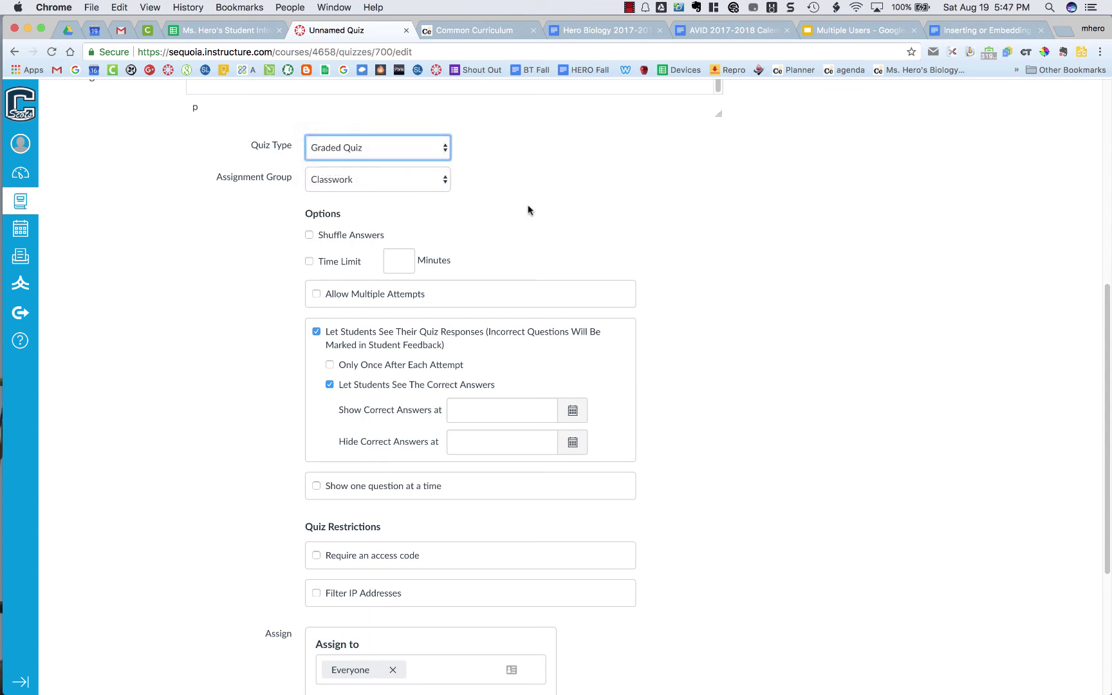
{"action": "scroll", "coordinate": [526, 211], "scroll_direction": "down", "scroll_amount": 2}
{"action": "left_click", "coordinate": [309, 182]}
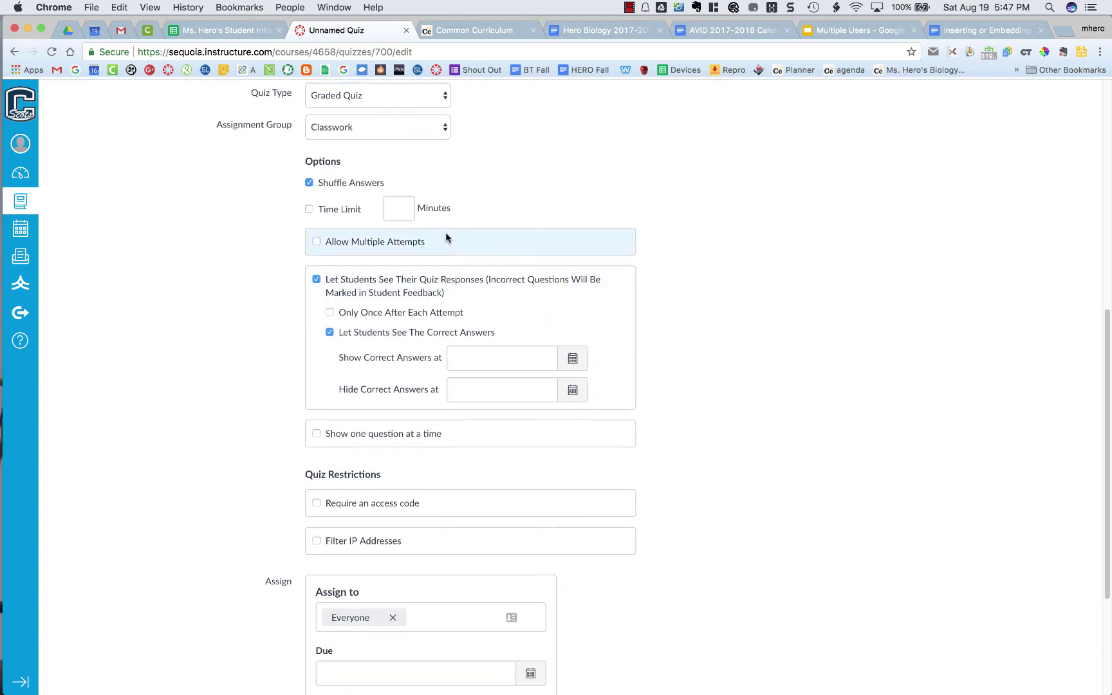
Step: Stop students from seeing the correct answers and their quiz responses, and show one question at a time
{"action": "scroll", "coordinate": [366, 478], "scroll_direction": "down", "scroll_amount": 4}
{"action": "scroll", "coordinate": [365, 481], "scroll_direction": "down", "scroll_amount": 3}
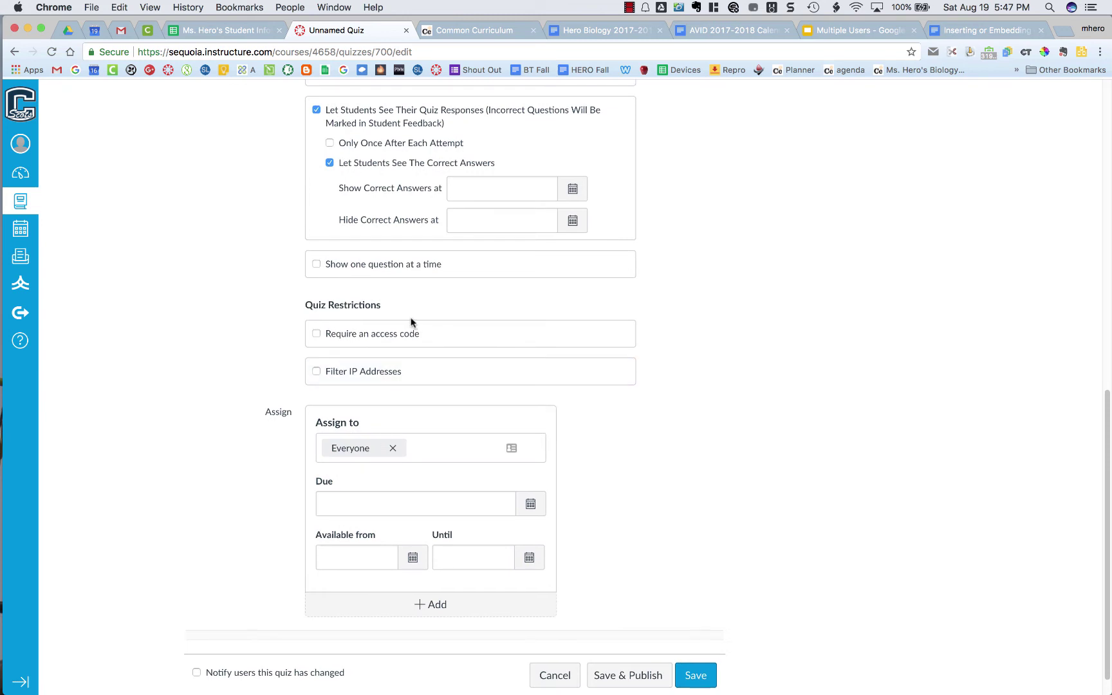
{"action": "scroll", "coordinate": [410, 320], "scroll_direction": "up", "scroll_amount": 2}
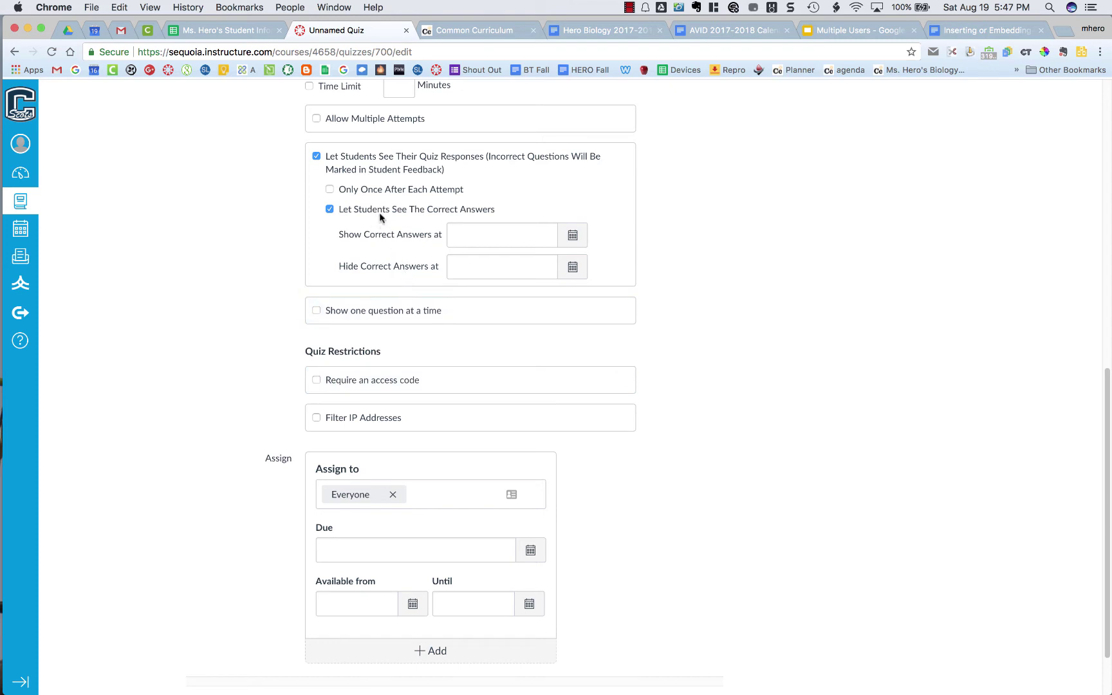
{"action": "left_click", "coordinate": [330, 209]}
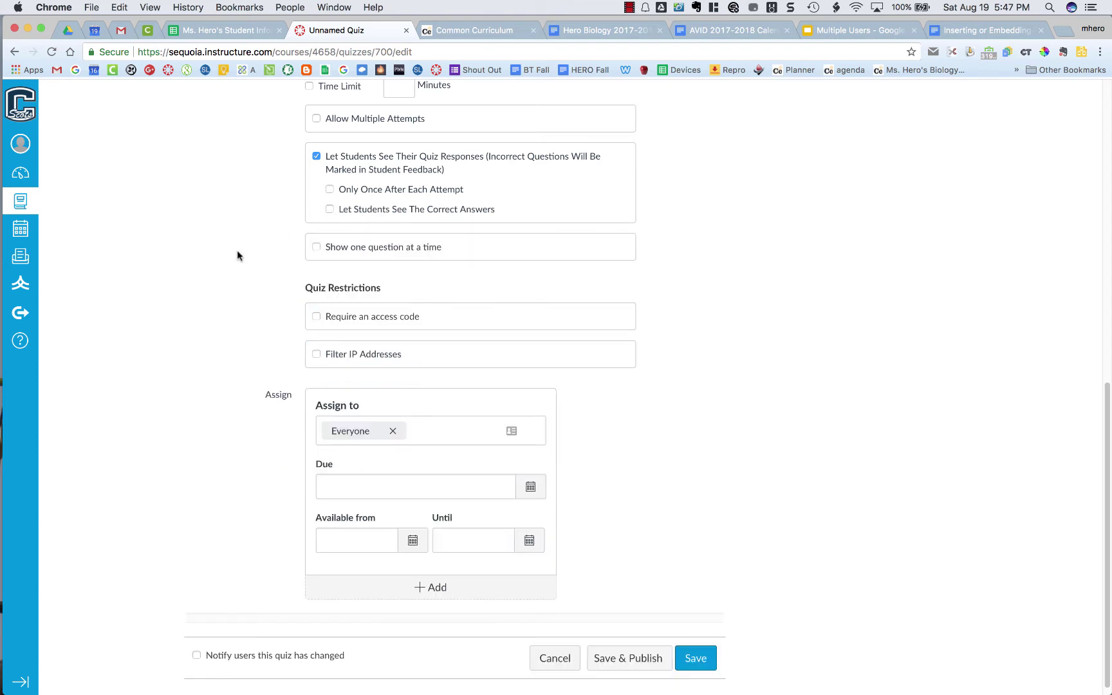
{"action": "left_click", "coordinate": [317, 156]}
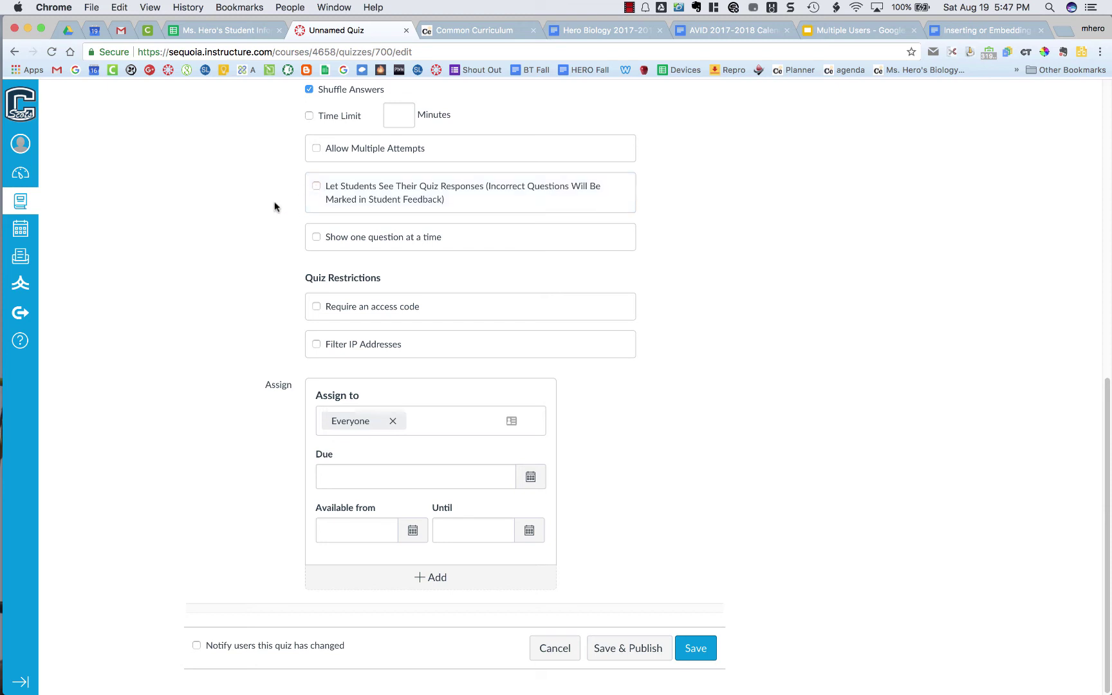
{"action": "left_click", "coordinate": [316, 238]}
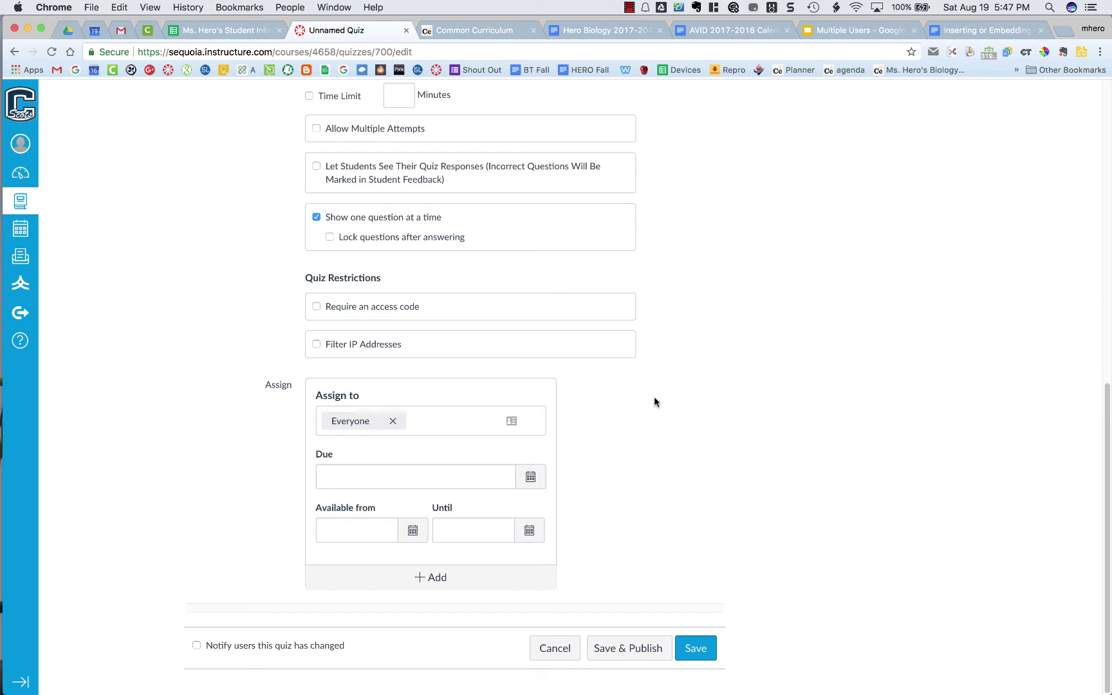
Step: Add a new question group to the quiz's questions and link it to the Scientific Method question bank
{"action": "scroll", "coordinate": [650, 467], "scroll_direction": "up", "scroll_amount": 5}
{"action": "scroll", "coordinate": [650, 474], "scroll_direction": "up", "scroll_amount": 4}
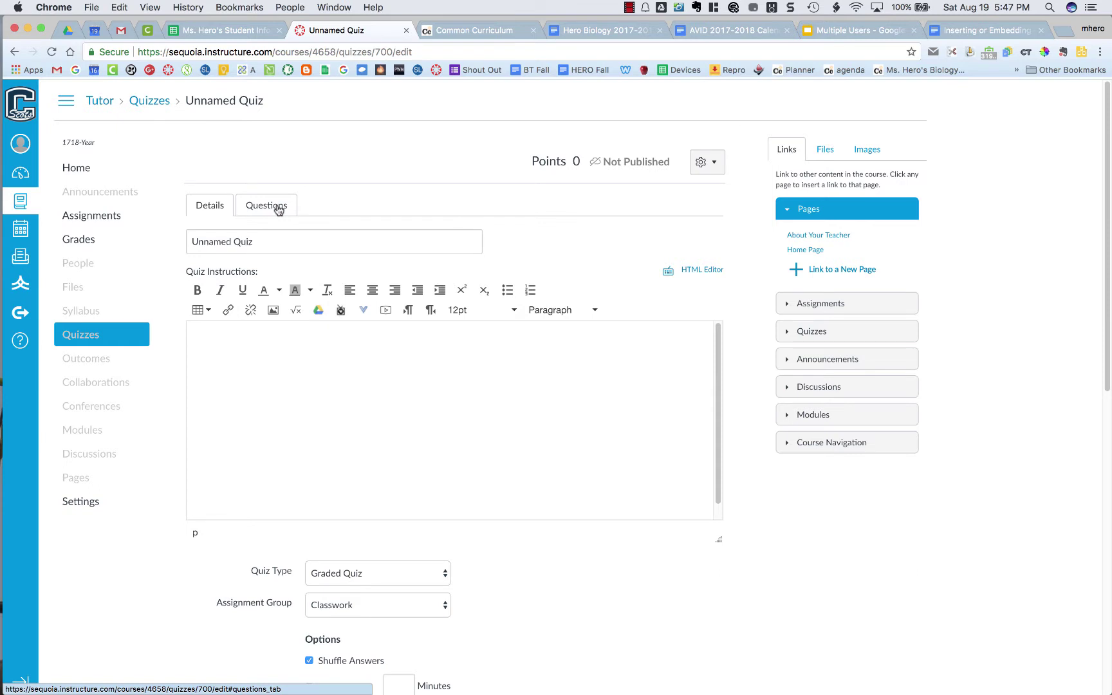
{"action": "left_click", "coordinate": [278, 209]}
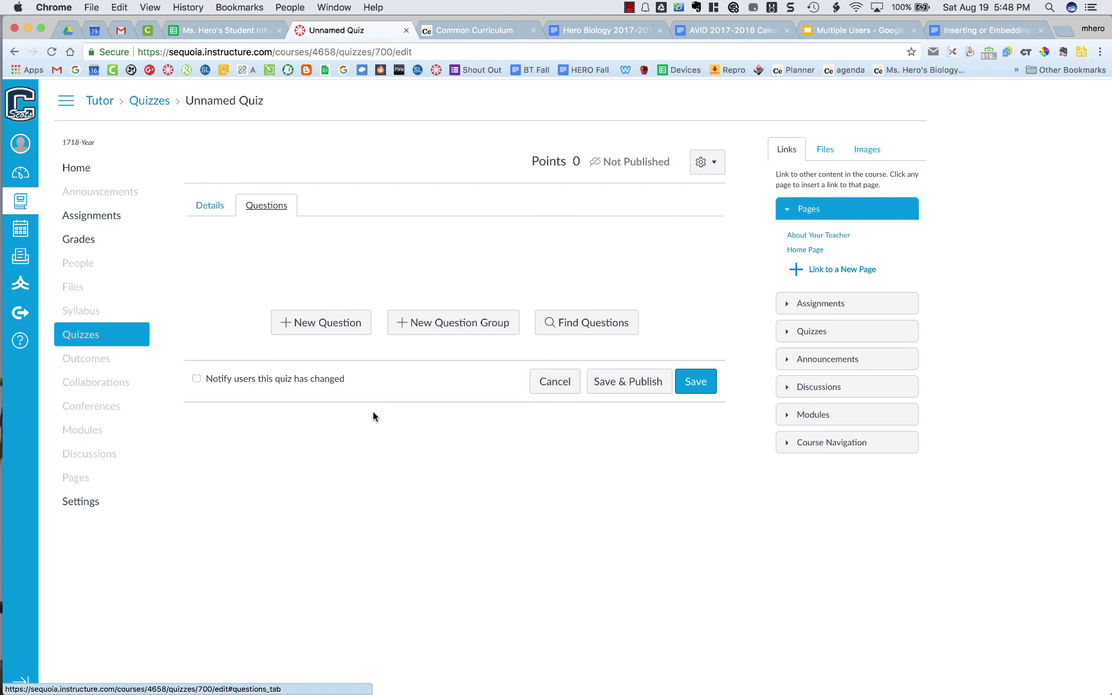
{"action": "left_click", "coordinate": [442, 322]}
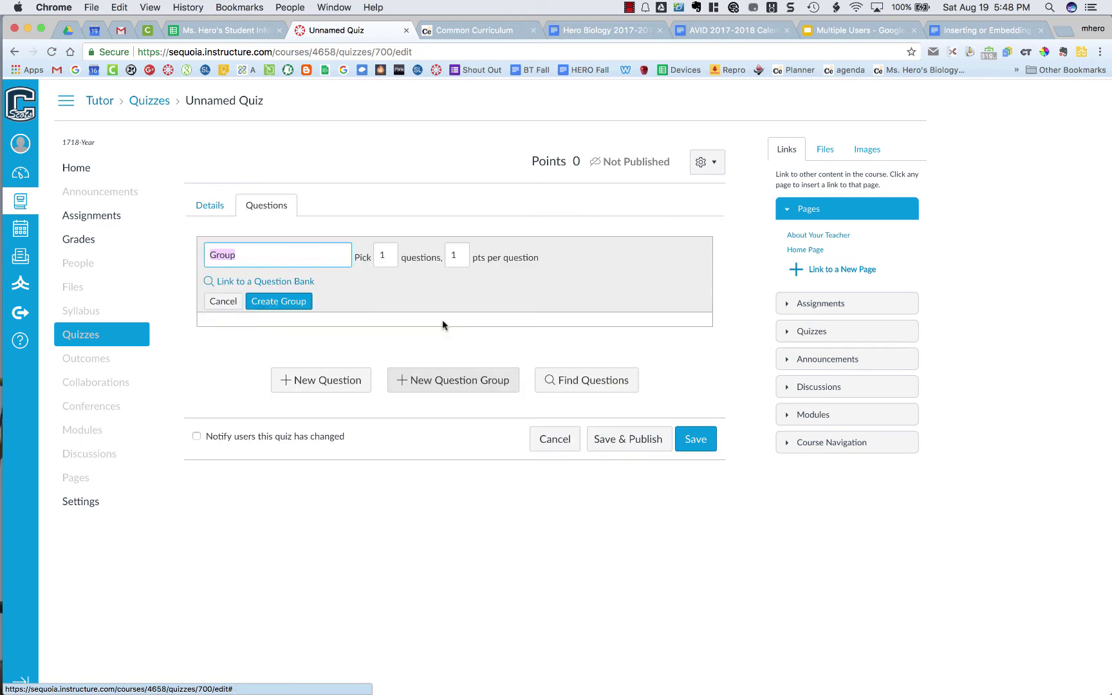
{"action": "left_click", "coordinate": [301, 285]}
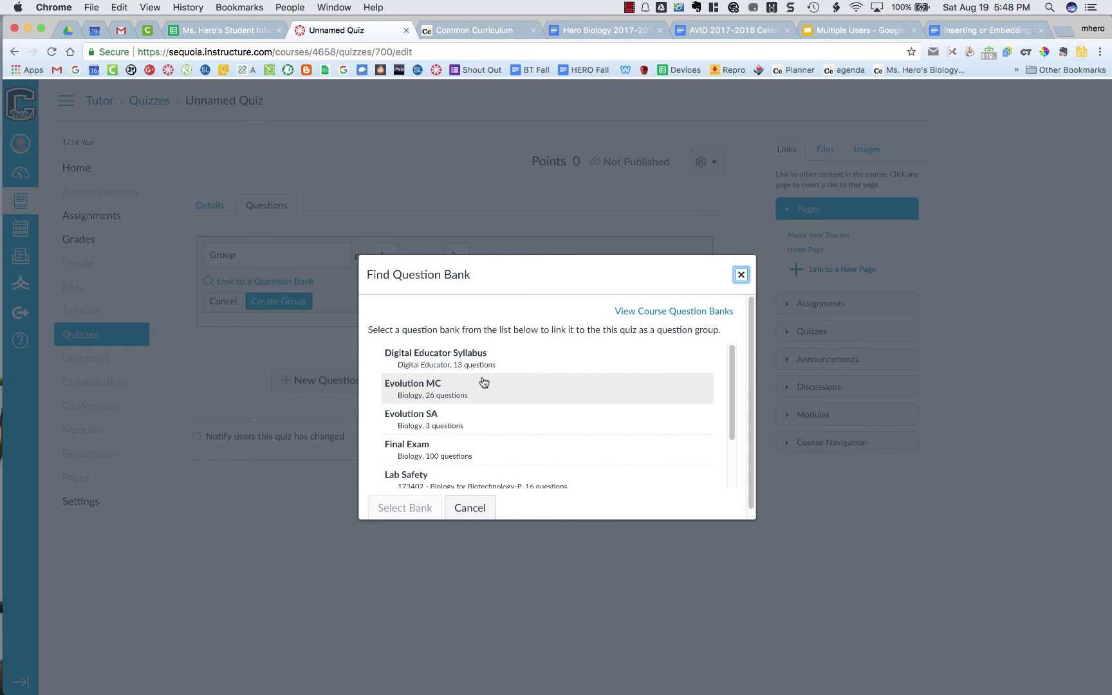
{"action": "scroll", "coordinate": [484, 382], "scroll_direction": "down", "scroll_amount": 3}
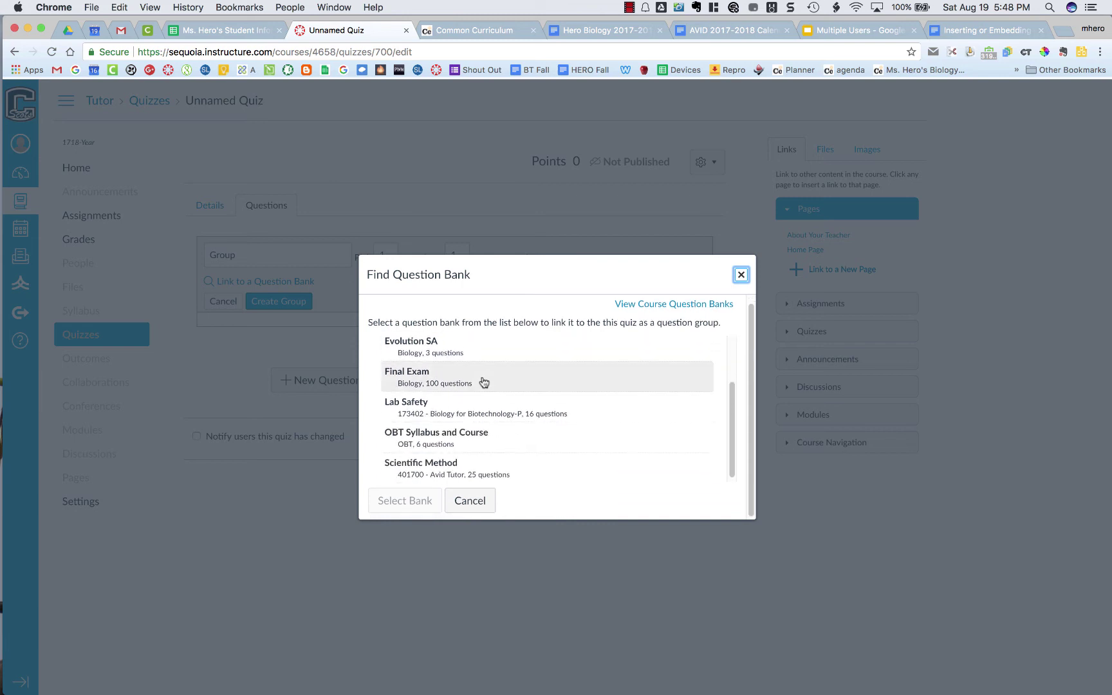
{"action": "left_click", "coordinate": [454, 465]}
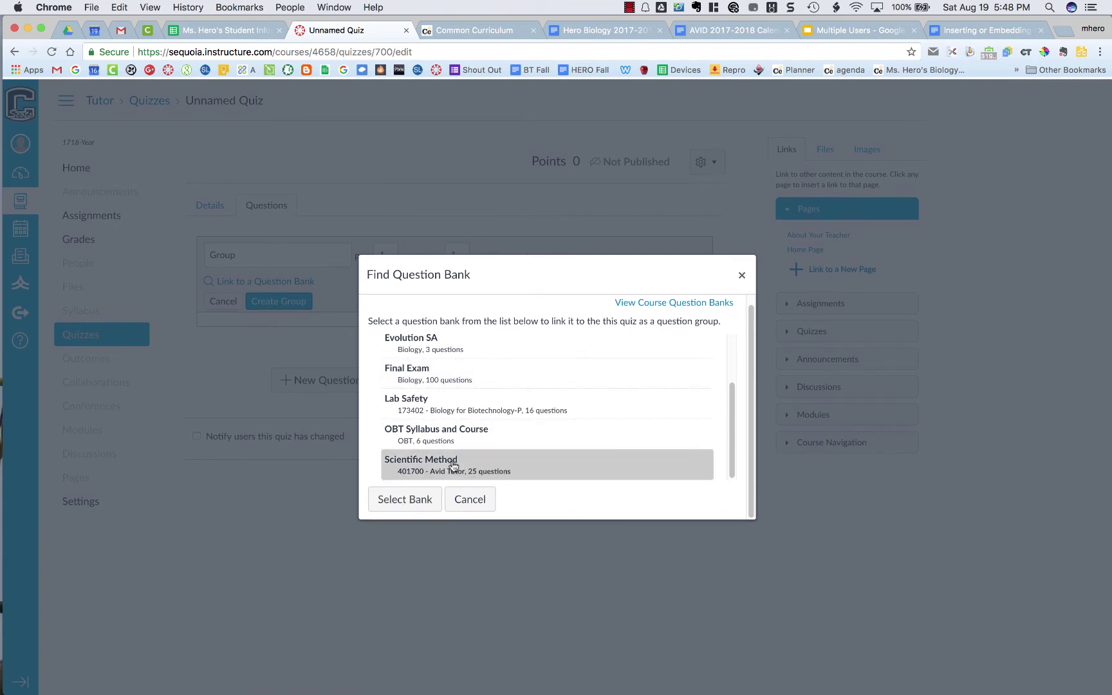
{"action": "left_click", "coordinate": [423, 499]}
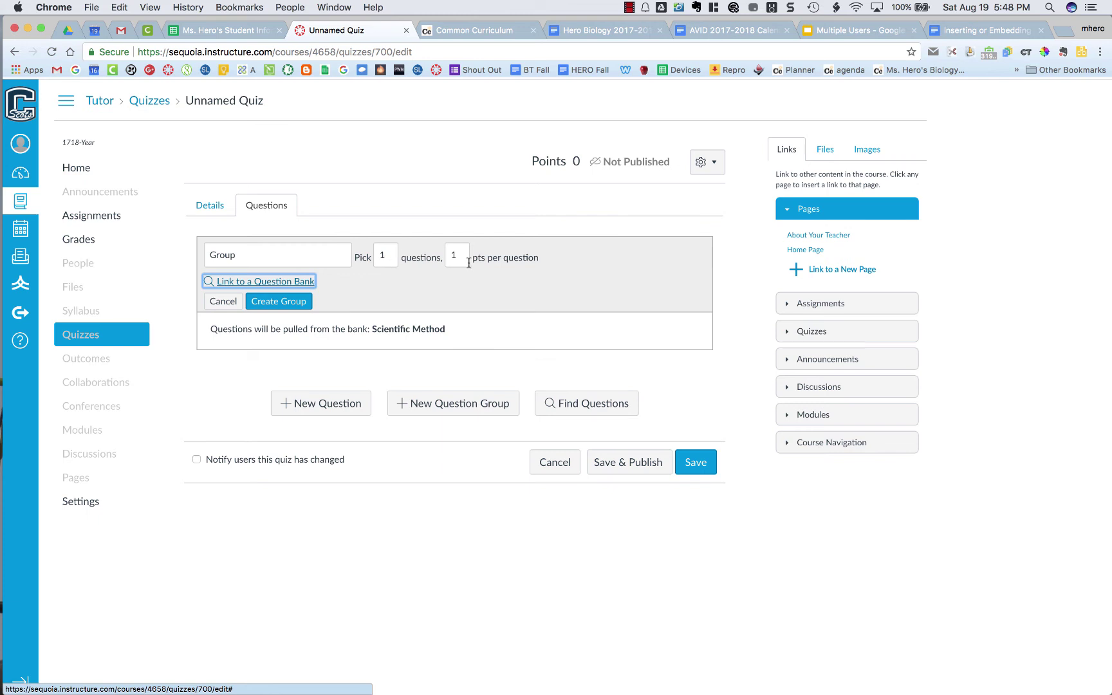
Step: Set the question group to pick 25 questions at 2 points per question and create the group
{"action": "left_click", "coordinate": [392, 255]}
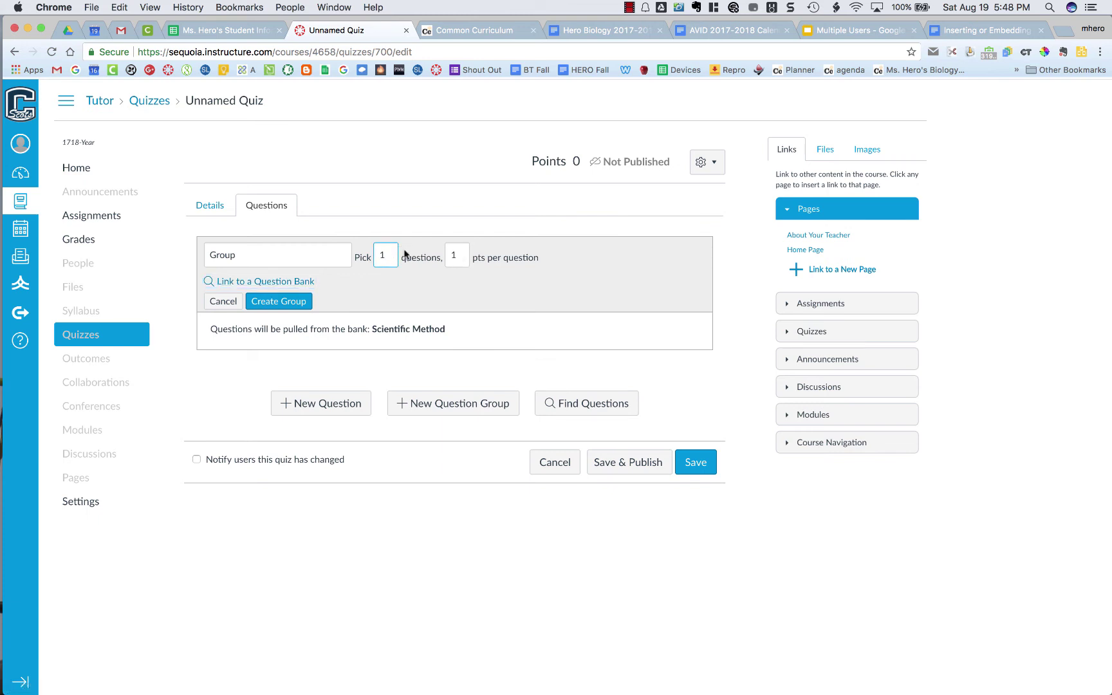
{"action": "key", "text": "BackSpace"}
{"action": "type", "text": "25"}
{"action": "left_click", "coordinate": [465, 254]}
{"action": "key", "text": "BackSpace"}
{"action": "type", "text": "2"}
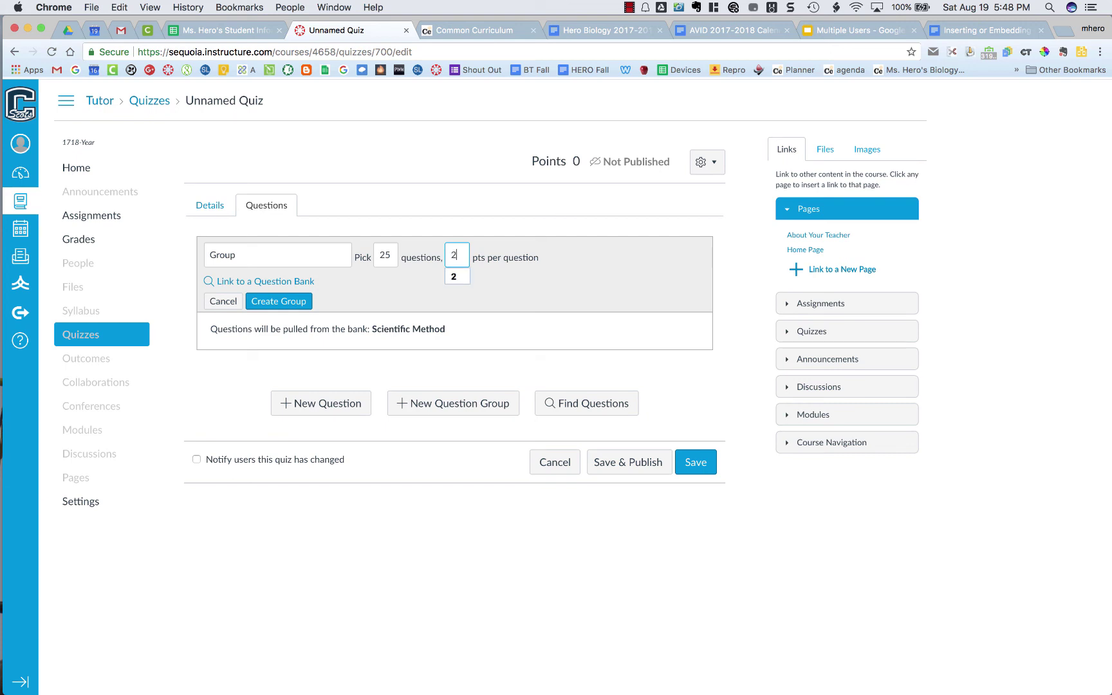
{"action": "left_click", "coordinate": [413, 288]}
{"action": "left_click", "coordinate": [277, 302]}
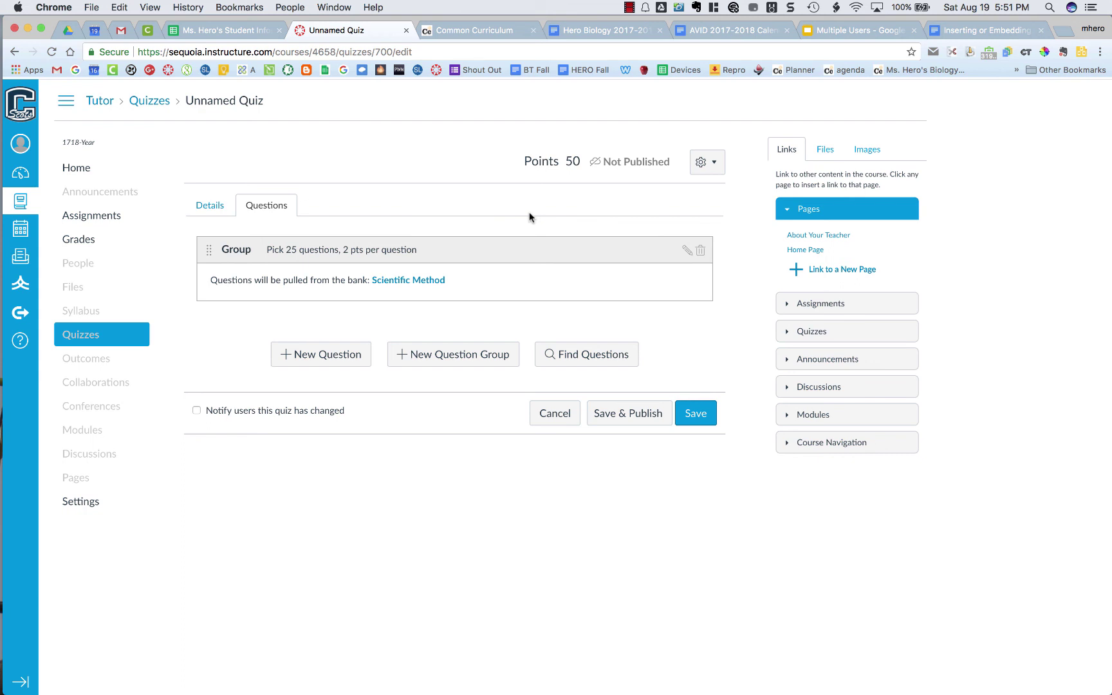
Step: Open the course's Announcements page
{"action": "left_click", "coordinate": [129, 192]}
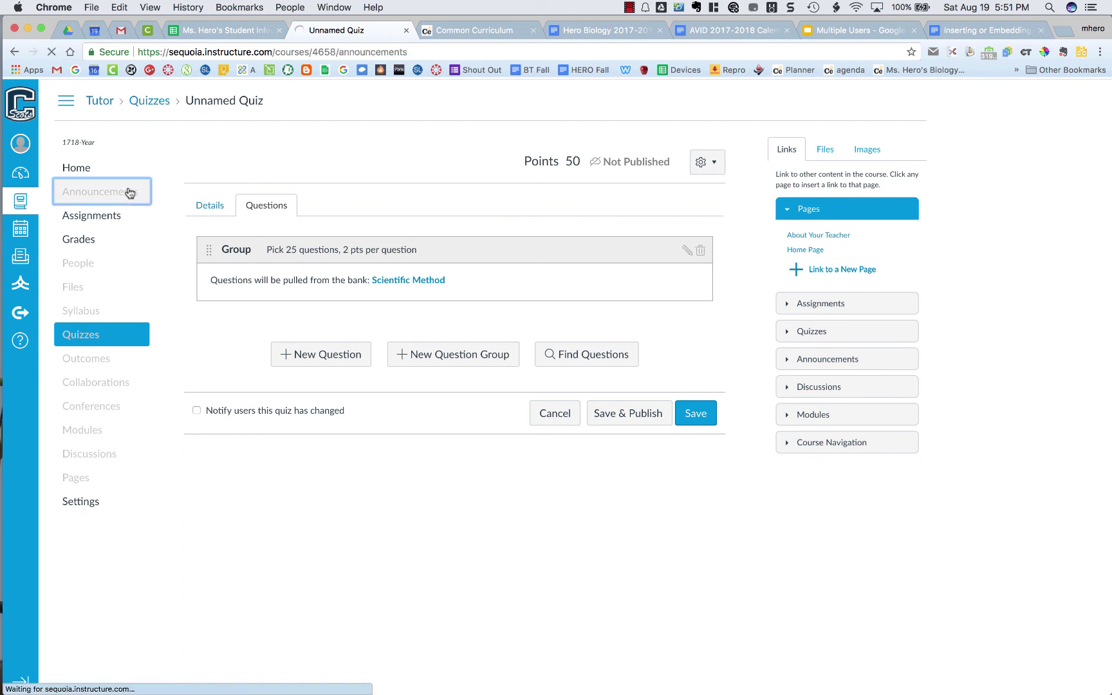